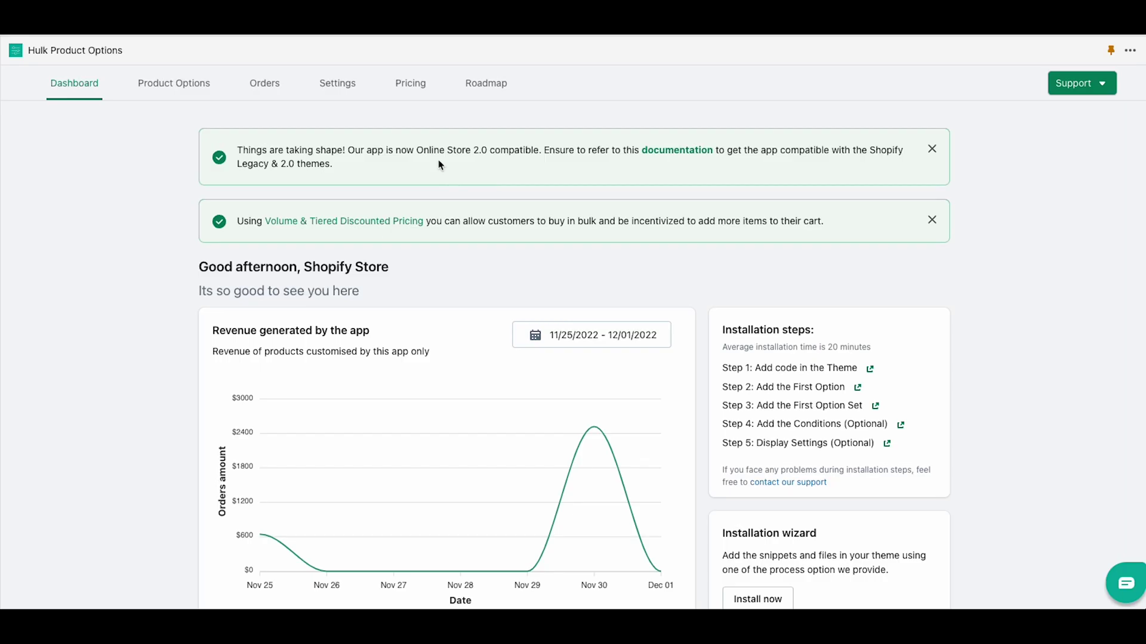
# Create a new option 'Material test' with unique name Material and type Radio Buttons
pyautogui.click(182, 84)
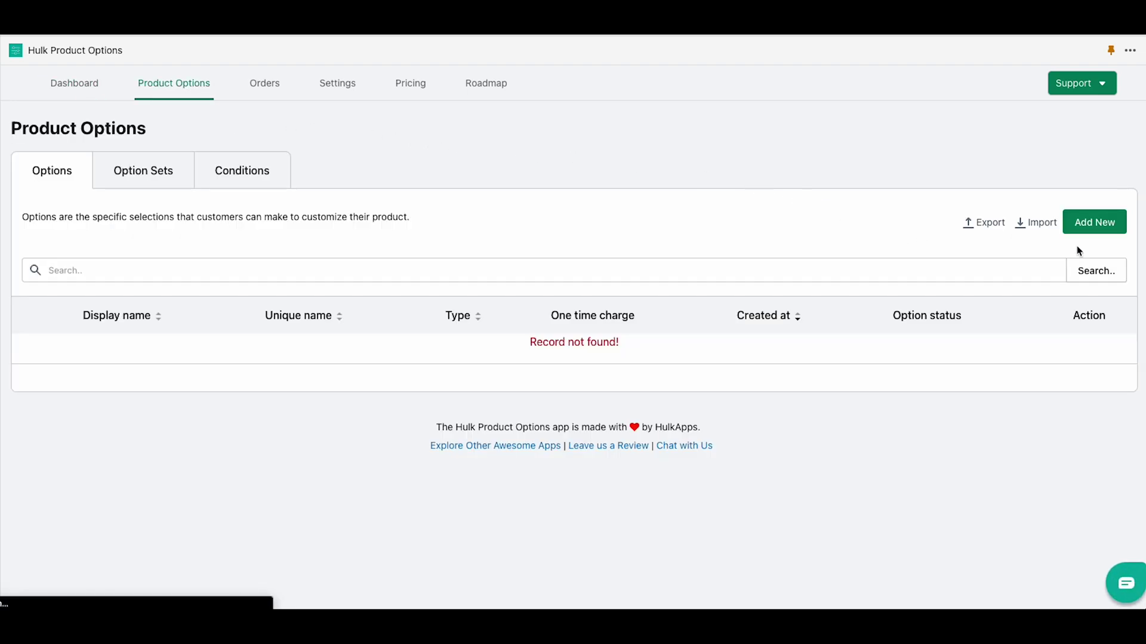
pyautogui.click(1094, 228)
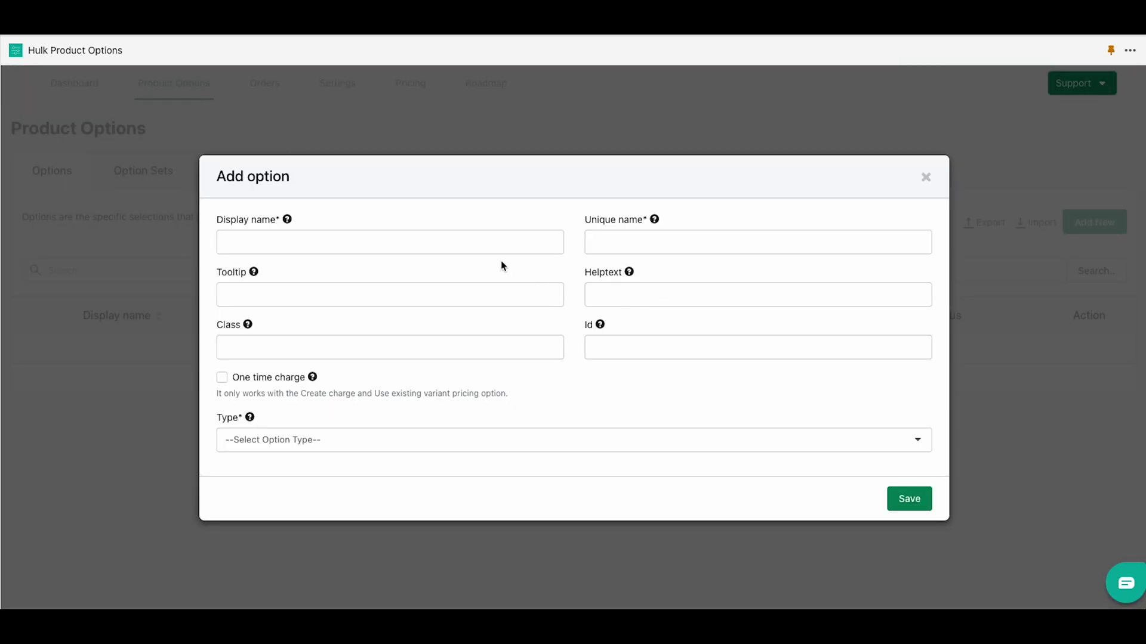
pyautogui.write('Material test')
pyautogui.click(311, 447)
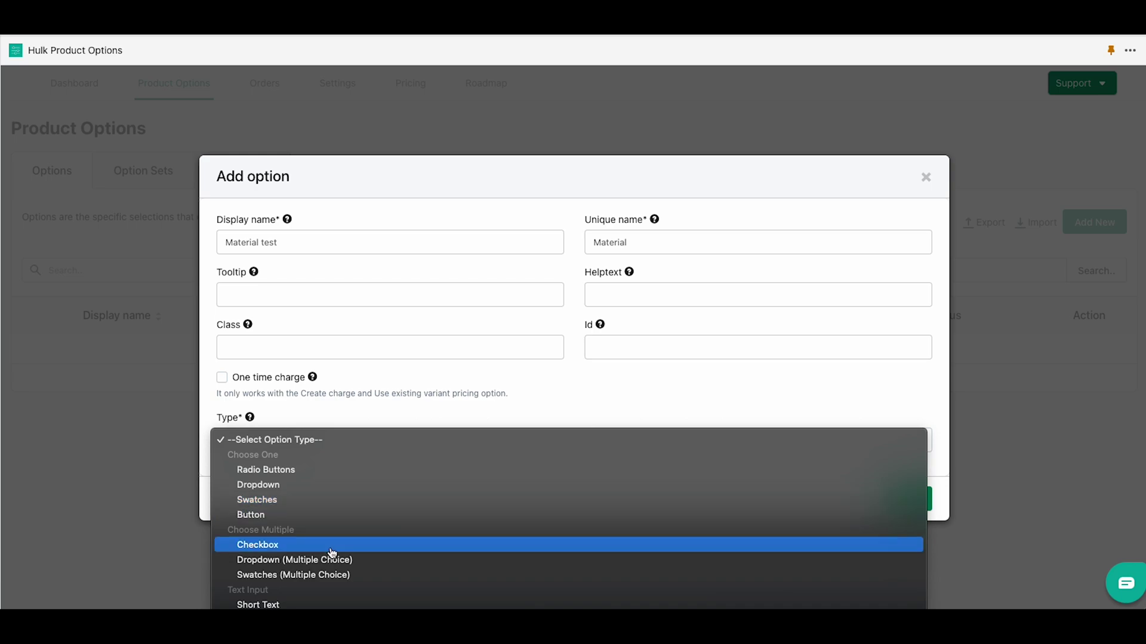
pyautogui.scroll(-3, 333, 545)
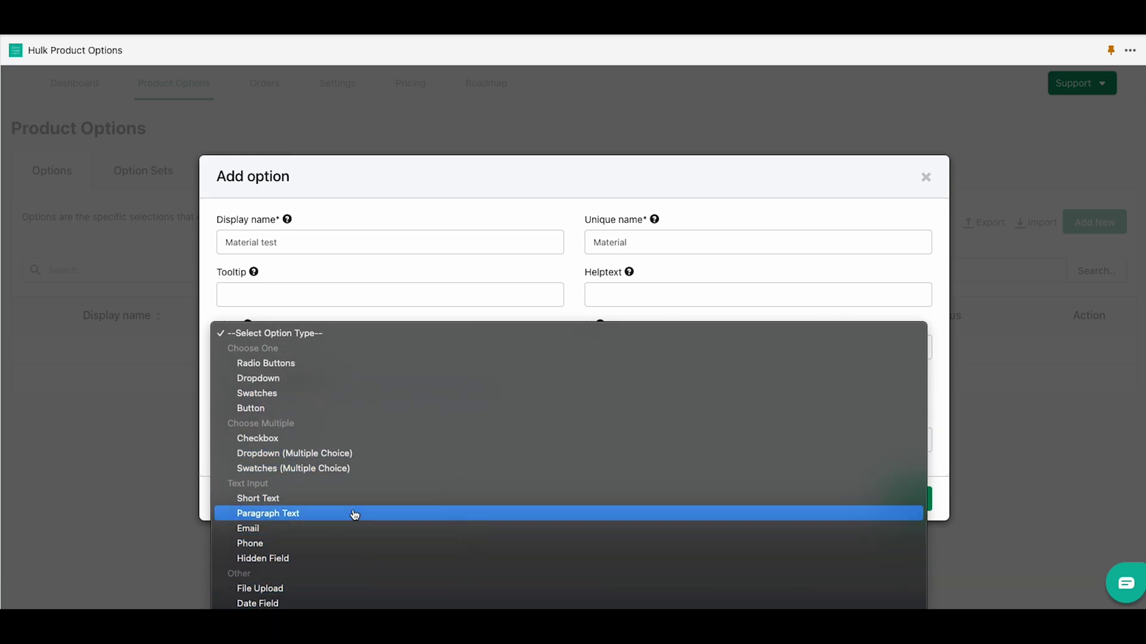
pyautogui.click(289, 363)
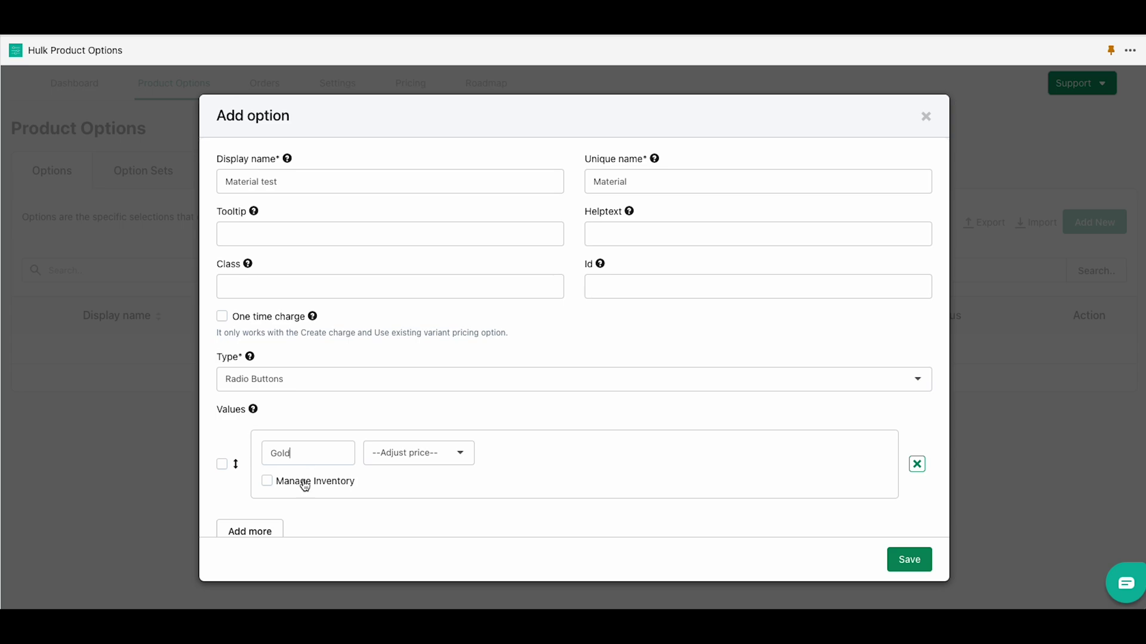
# Track Gold's inventory at 3 and let it keep selling when out of stock
pyautogui.click(267, 482)
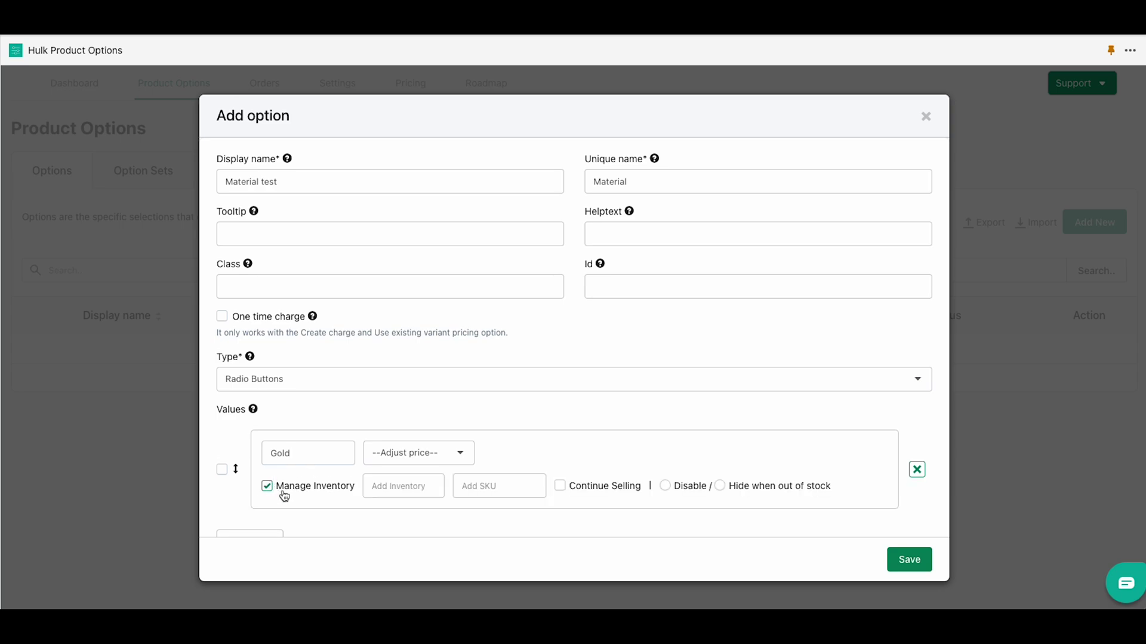
pyautogui.click(430, 484)
pyautogui.click(560, 487)
pyautogui.scroll(-1, 334, 519)
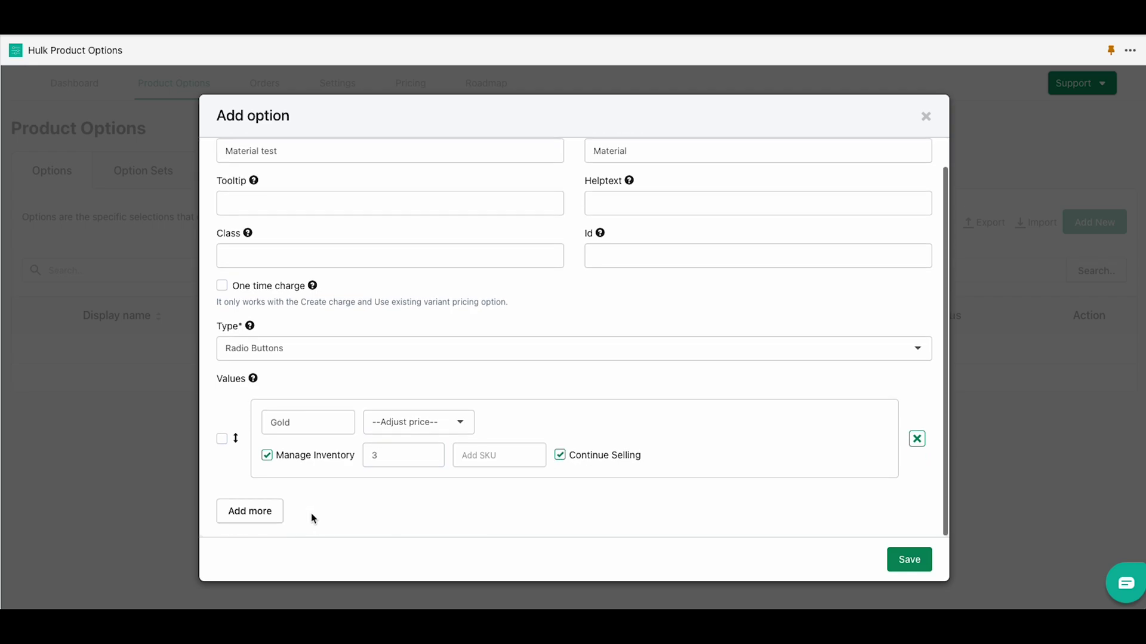
# Add a Silver value with inventory tracked at 3, disabled when out of stock
pyautogui.click(259, 516)
pyautogui.scroll(-3, 317, 504)
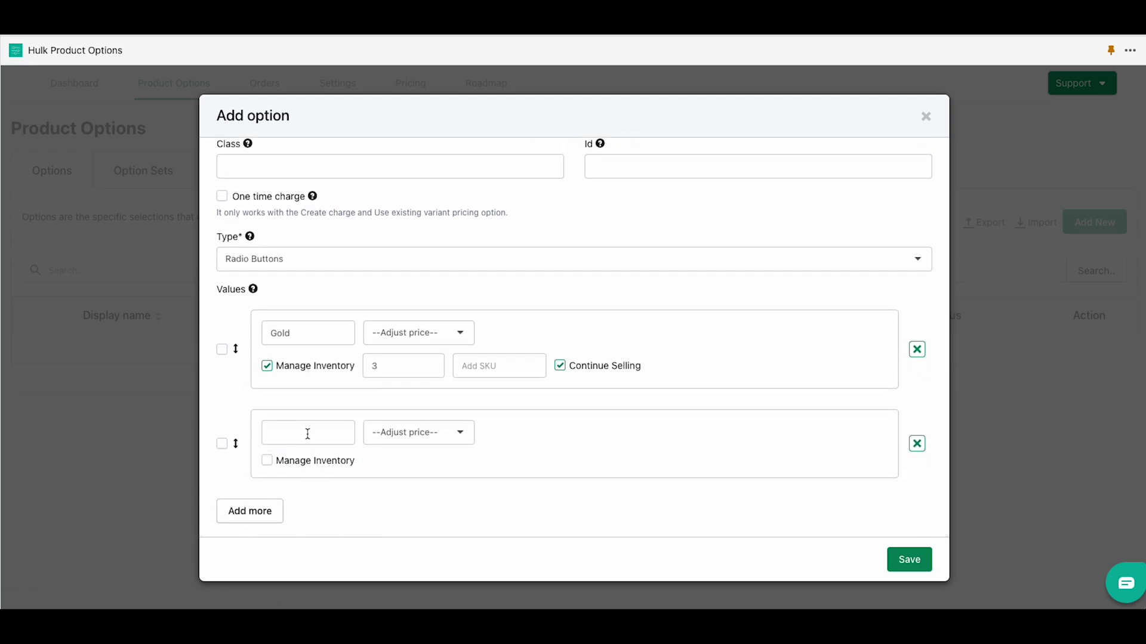
pyautogui.click(307, 434)
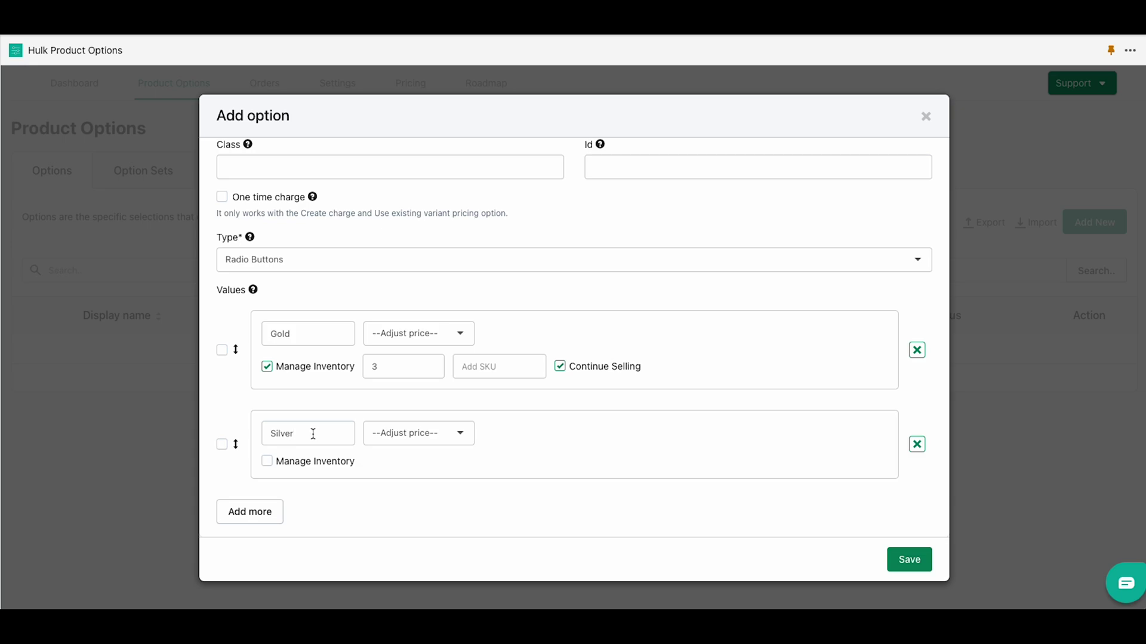
pyautogui.click(267, 462)
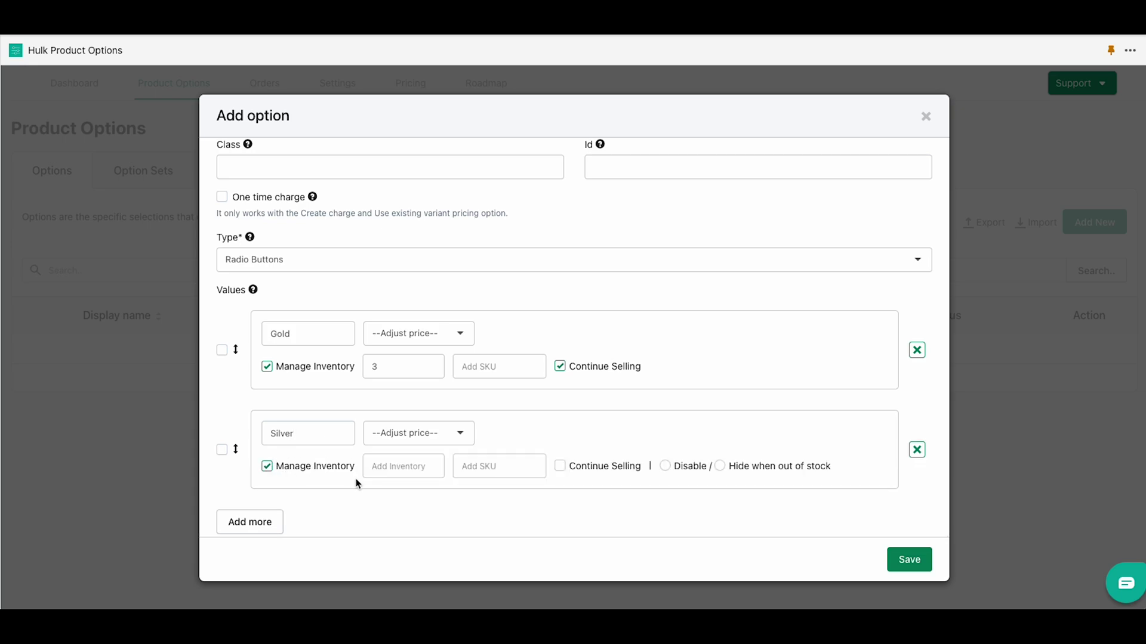
pyautogui.click(430, 465)
# Add a Bronze value with inventory tracked at 3, hidden when out of stock
pyautogui.click(259, 522)
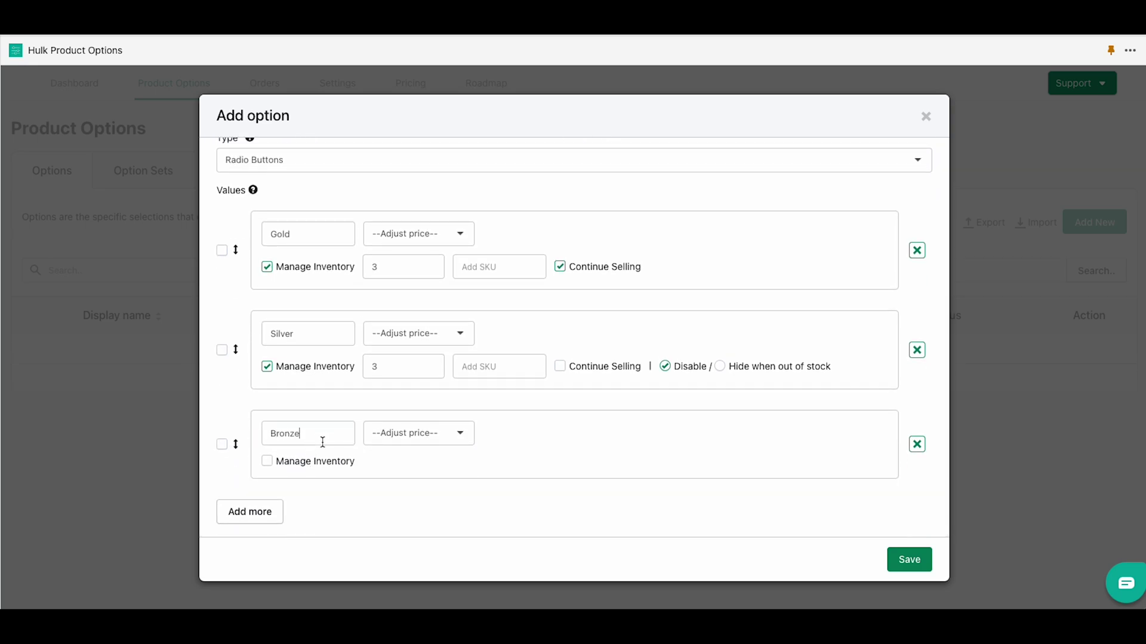
pyautogui.click(267, 464)
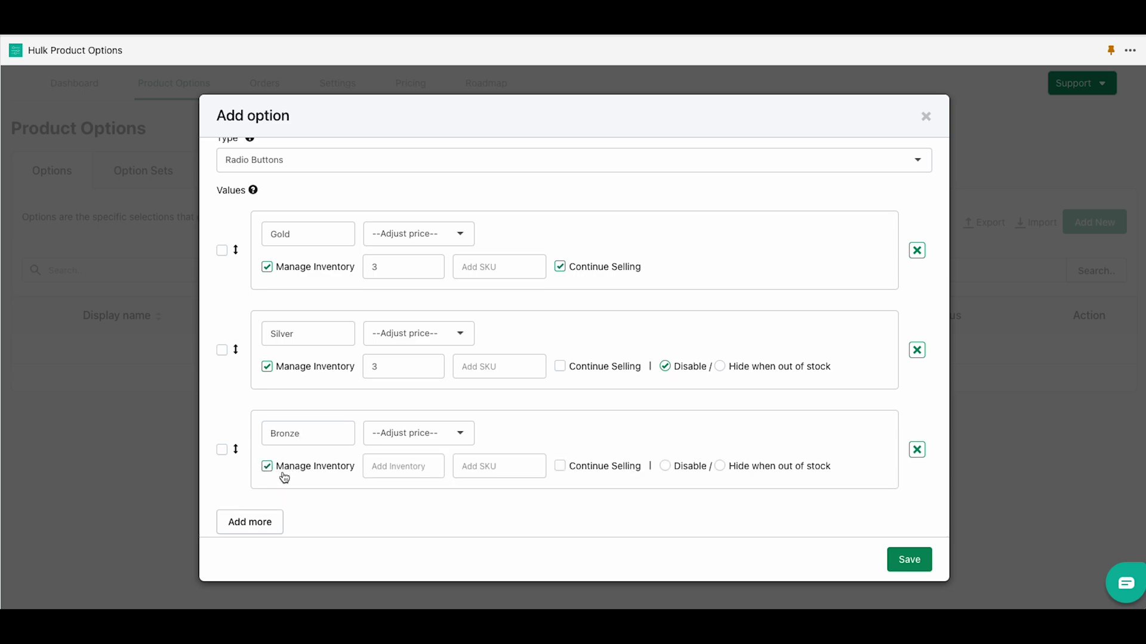
pyautogui.click(430, 463)
pyautogui.click(430, 463)
pyautogui.click(720, 470)
# Save the Material test option, go to Option Sets, and dismiss the confirmation note
pyautogui.click(904, 566)
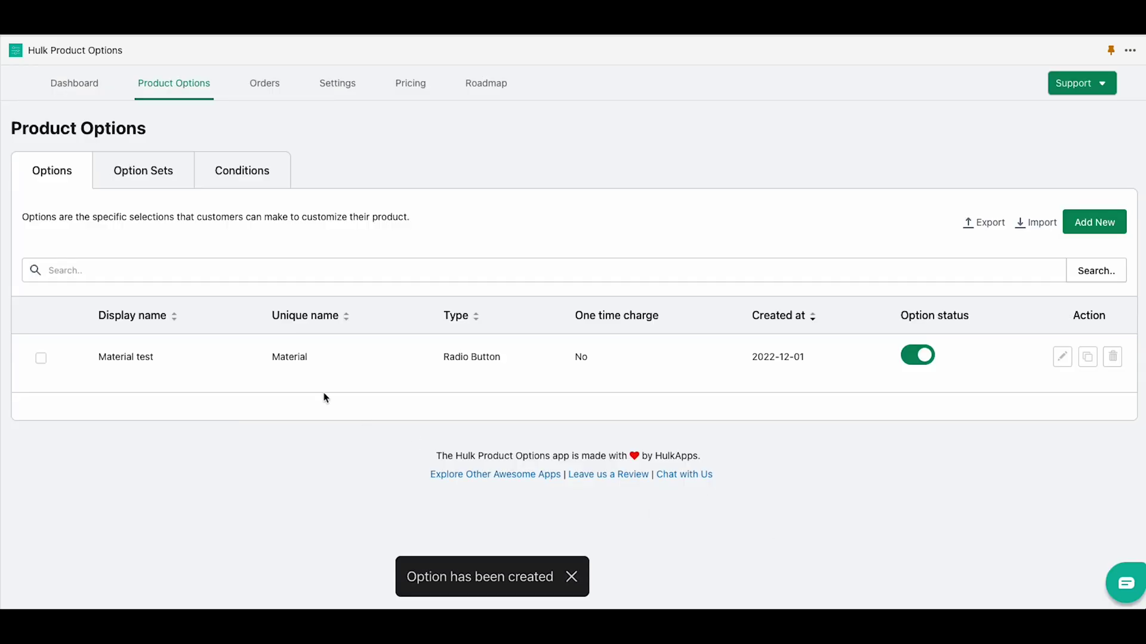
pyautogui.click(142, 176)
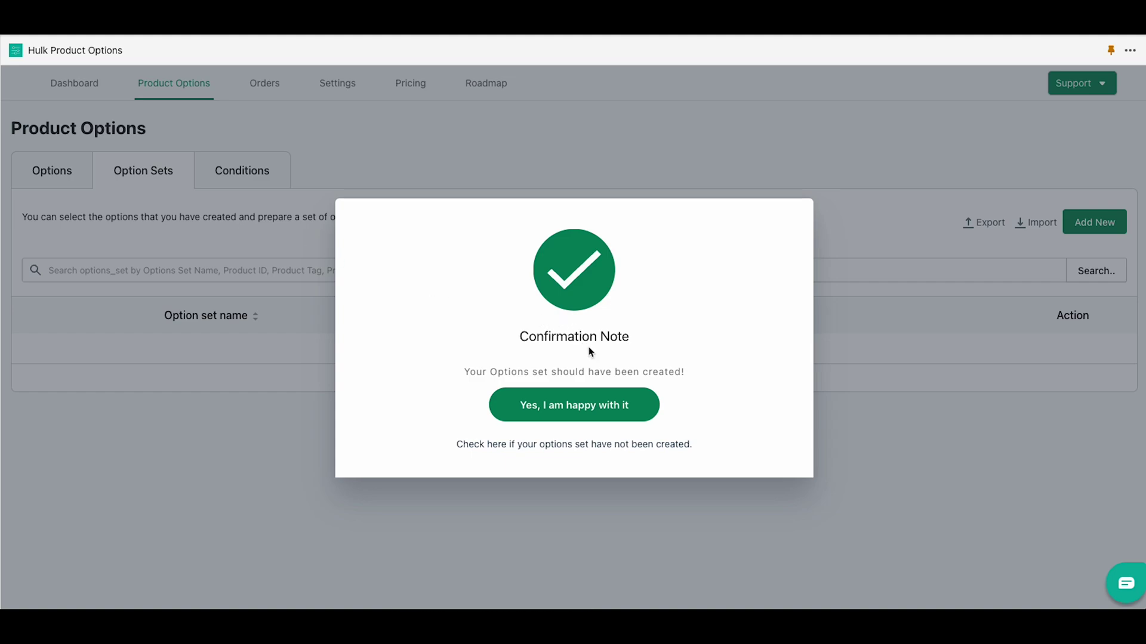
pyautogui.click(598, 409)
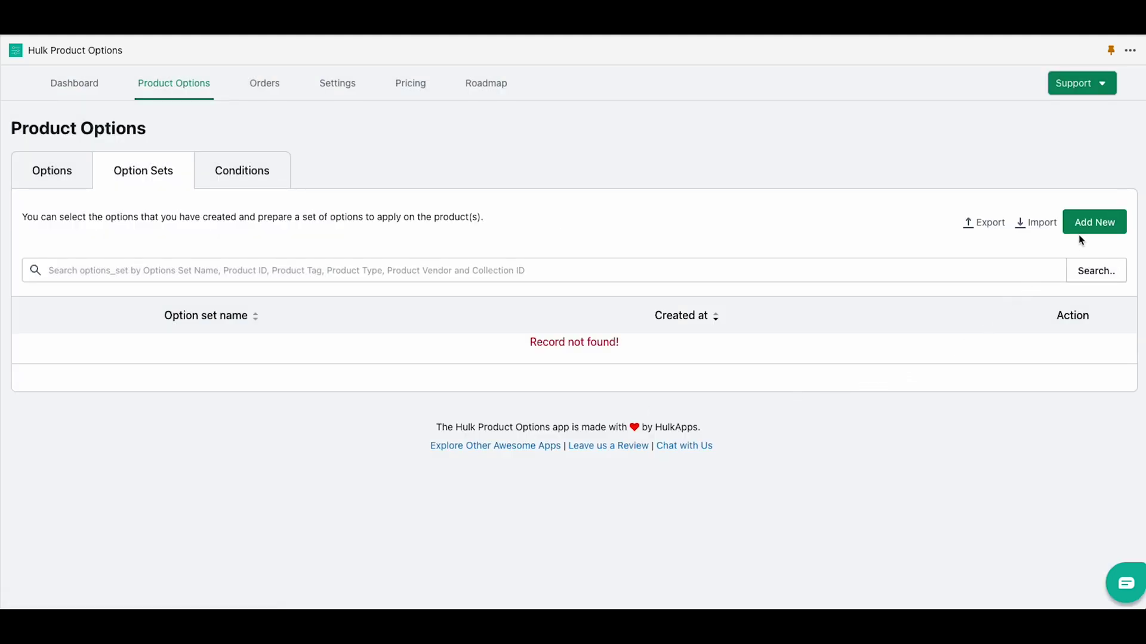
# Create and save an option set named Material containing the Material option for all products
pyautogui.click(1093, 232)
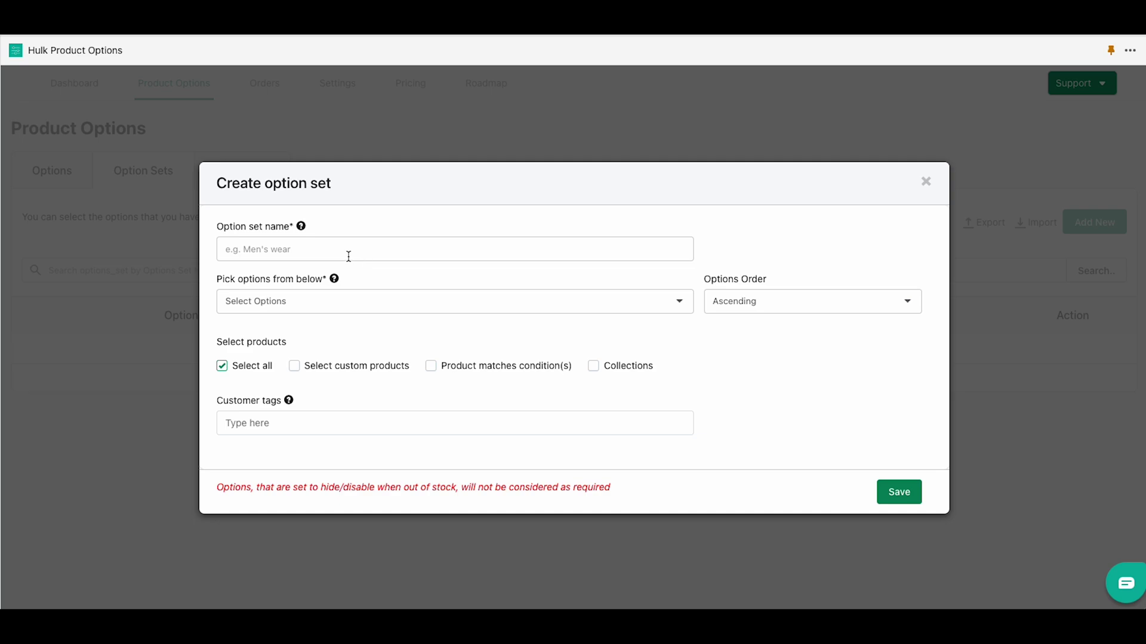
pyautogui.click(327, 248)
pyautogui.click(315, 302)
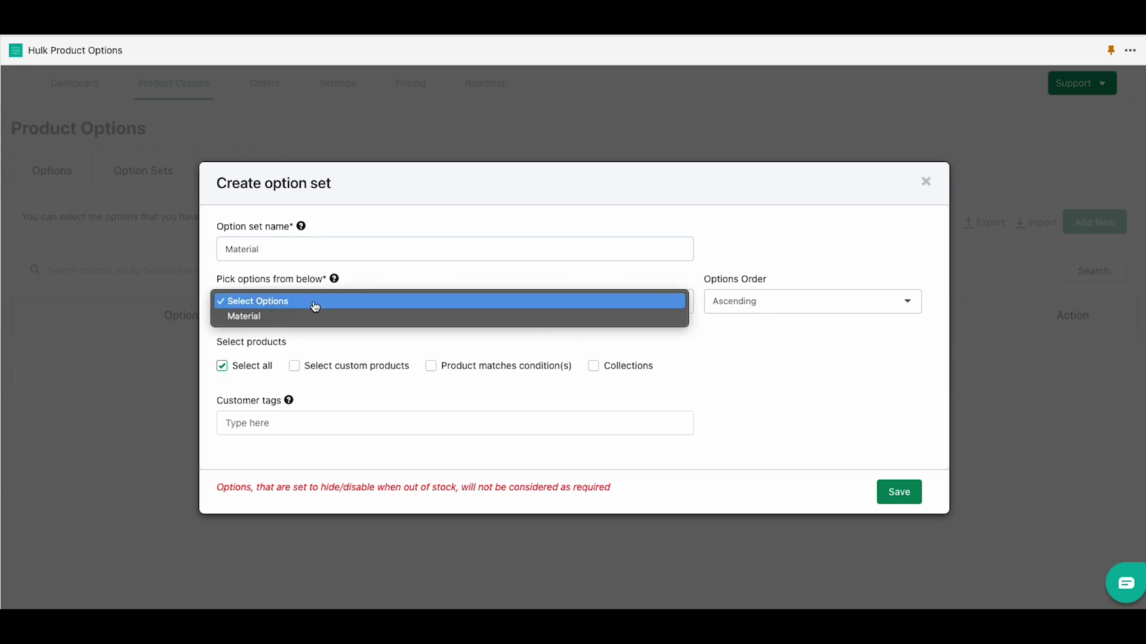
pyautogui.click(238, 319)
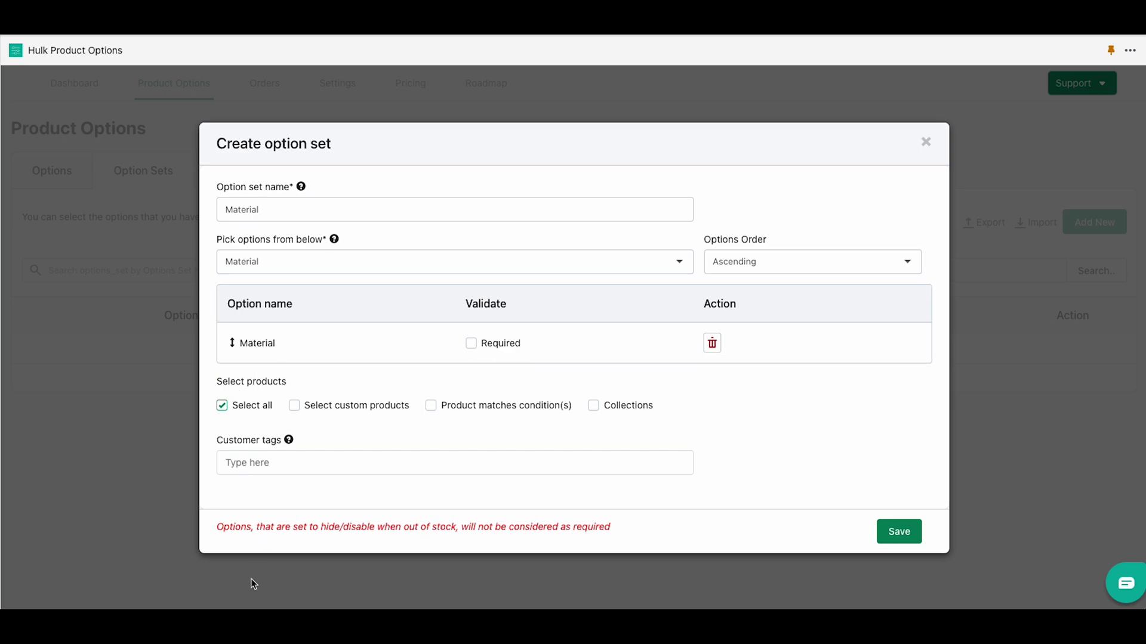
pyautogui.moveTo(216, 529); pyautogui.dragTo(614, 528)
pyautogui.click(616, 530)
pyautogui.click(897, 540)
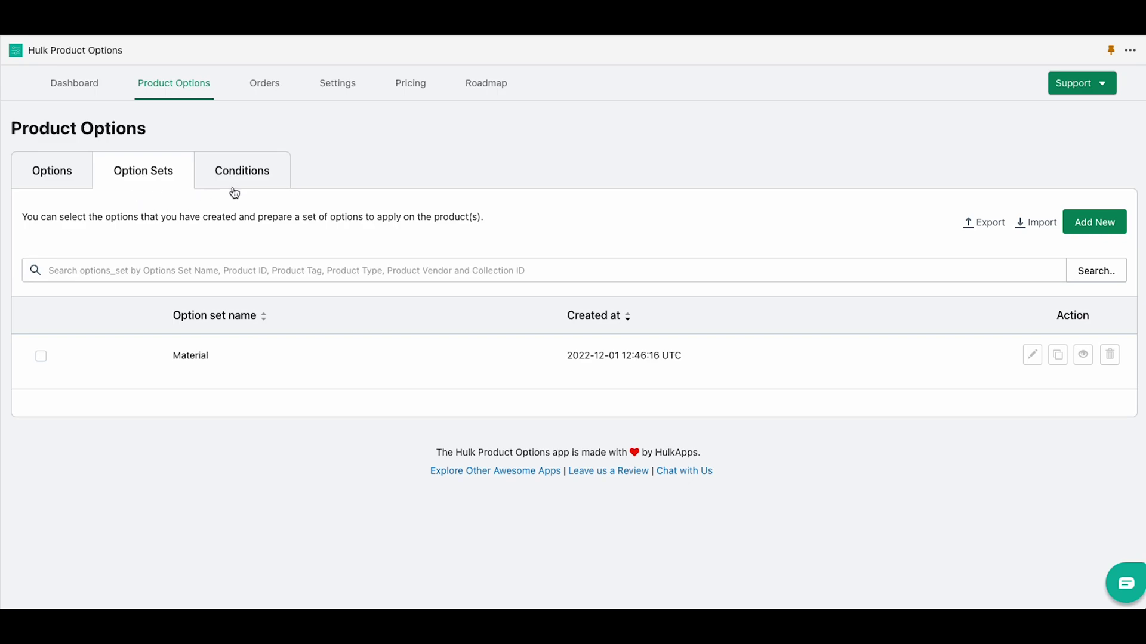
# Start a new condition with the rule 'If Material is equal to Bronze'
pyautogui.click(252, 184)
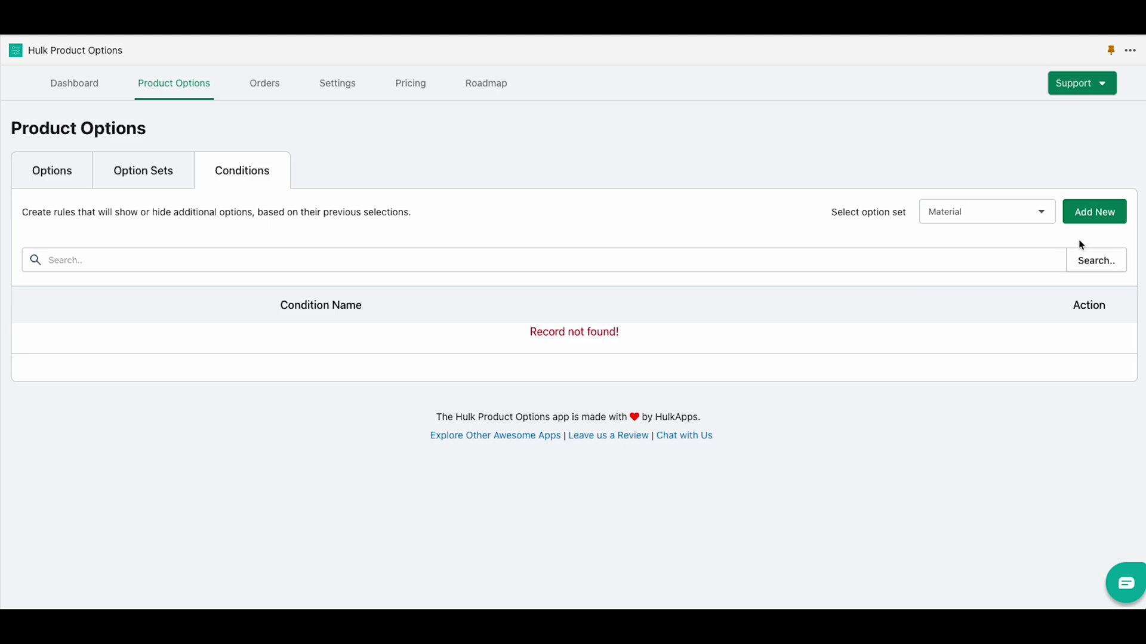
pyautogui.click(1095, 214)
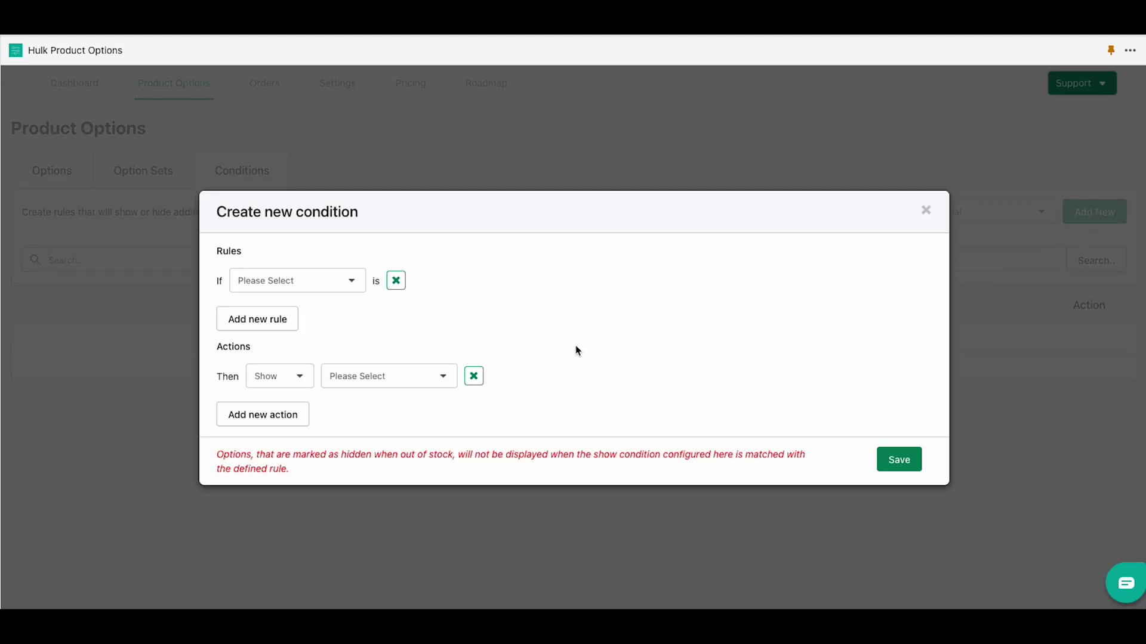
pyautogui.click(300, 289)
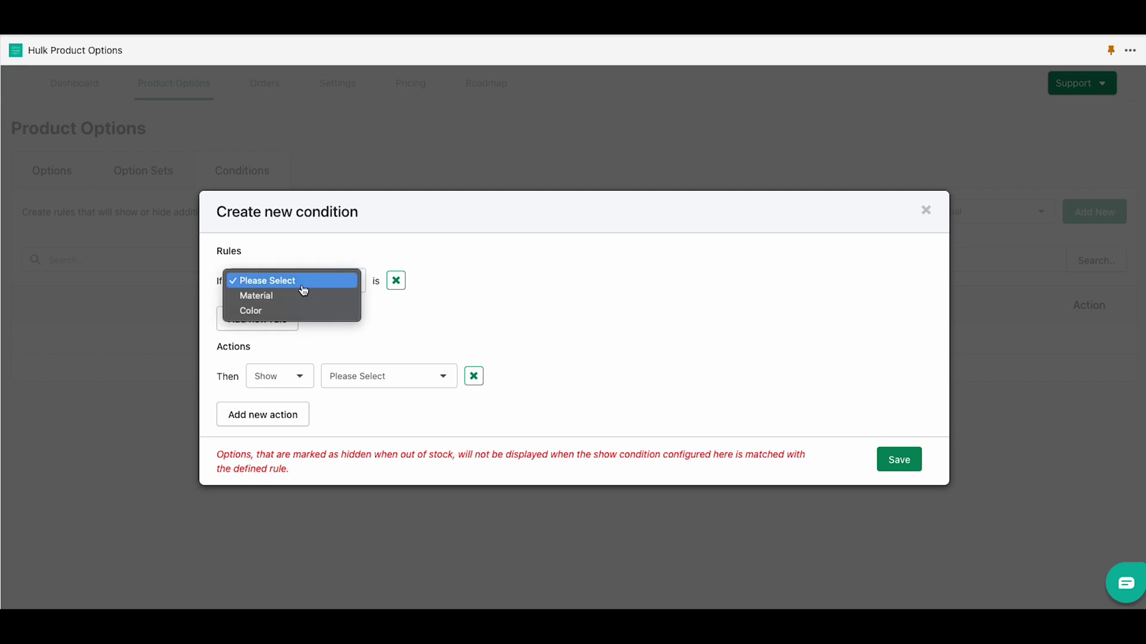
pyautogui.click(299, 300)
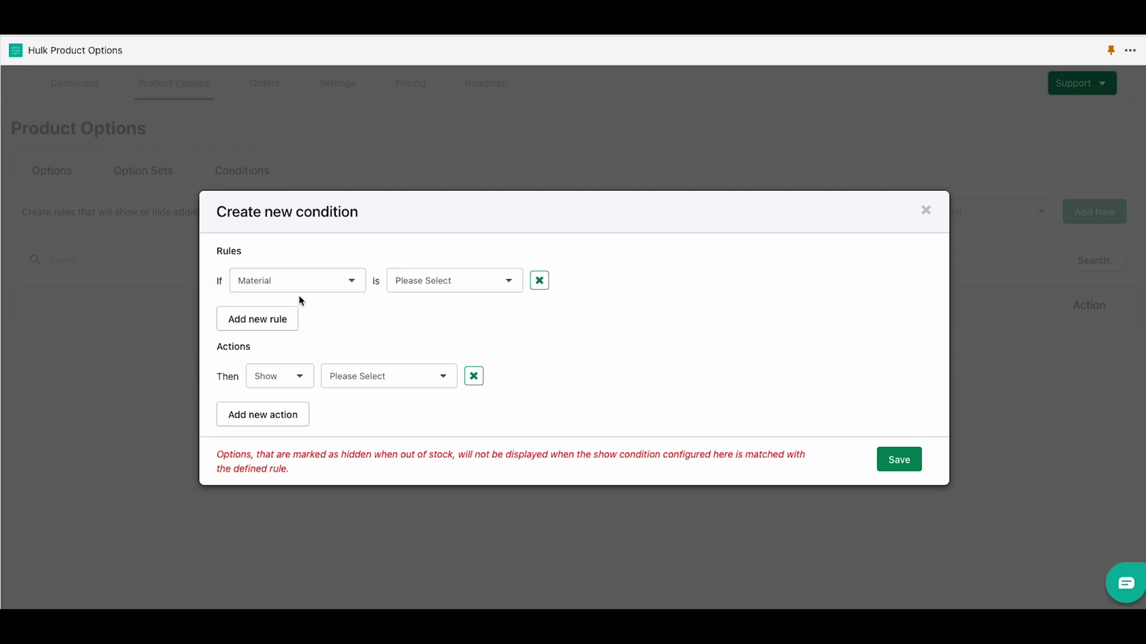
pyautogui.click(470, 286)
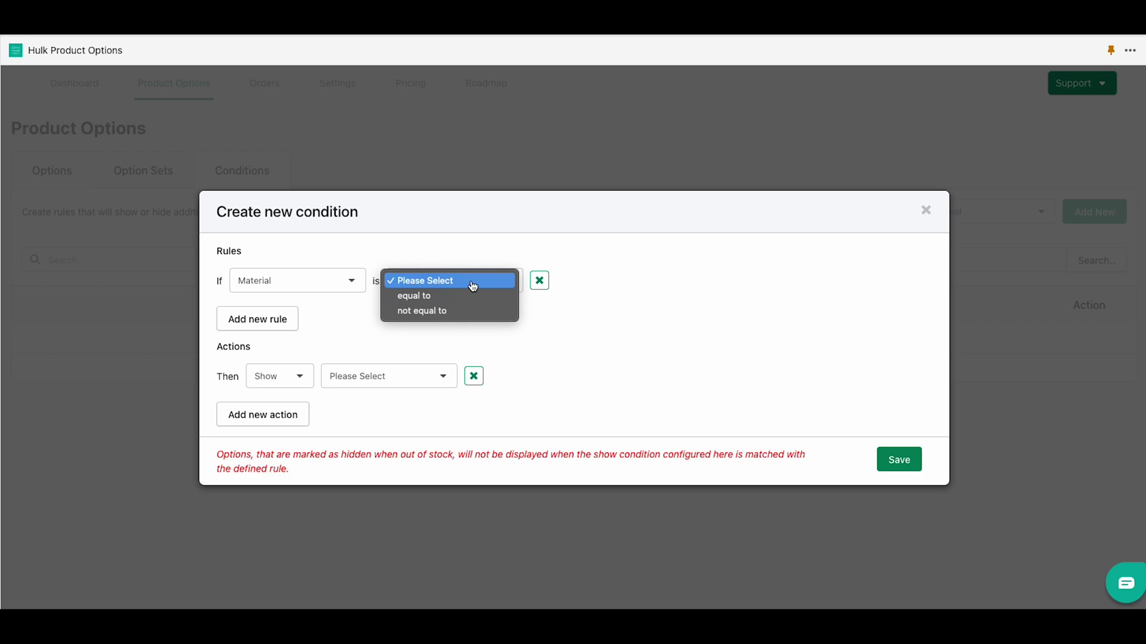
pyautogui.click(470, 301)
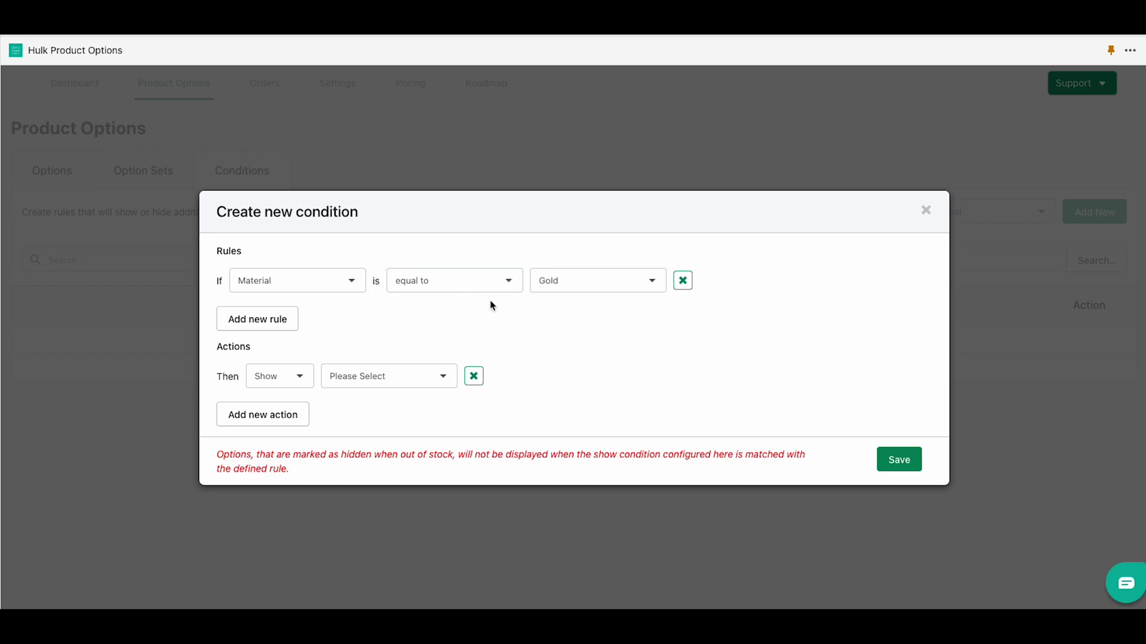
pyautogui.click(541, 288)
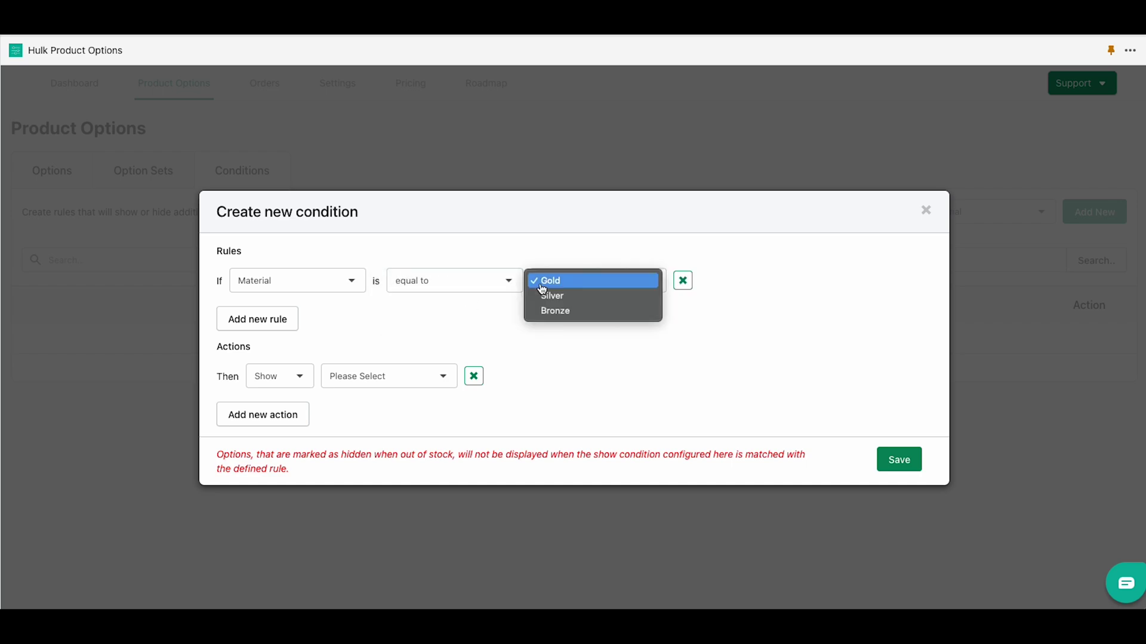
pyautogui.click(565, 313)
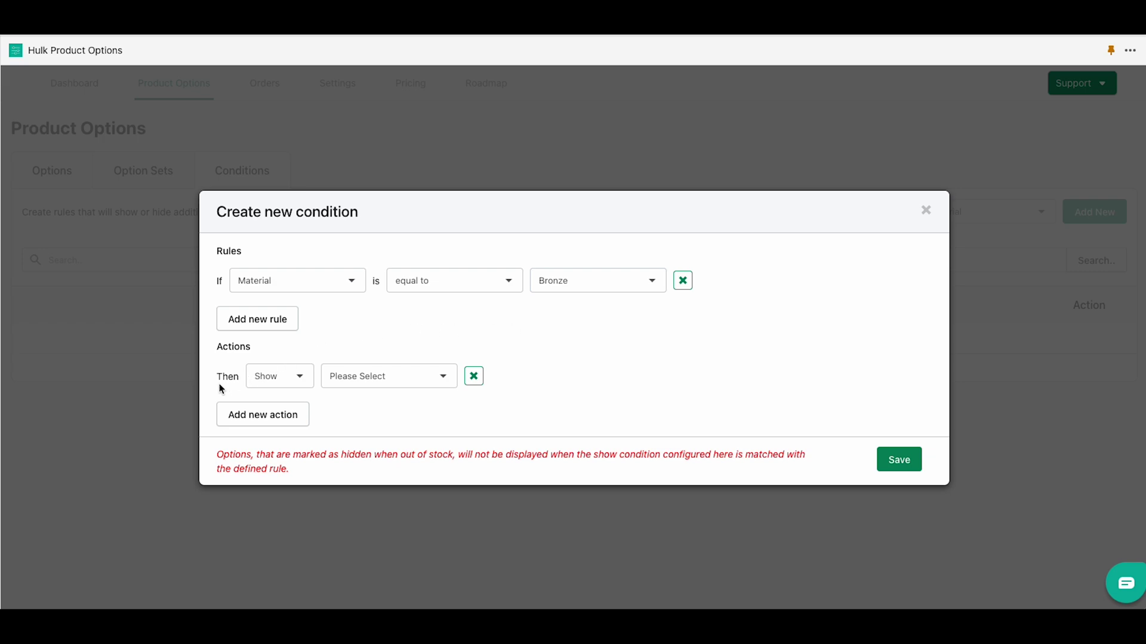
# Set the condition's action to Show Color Red and save it
pyautogui.click(289, 380)
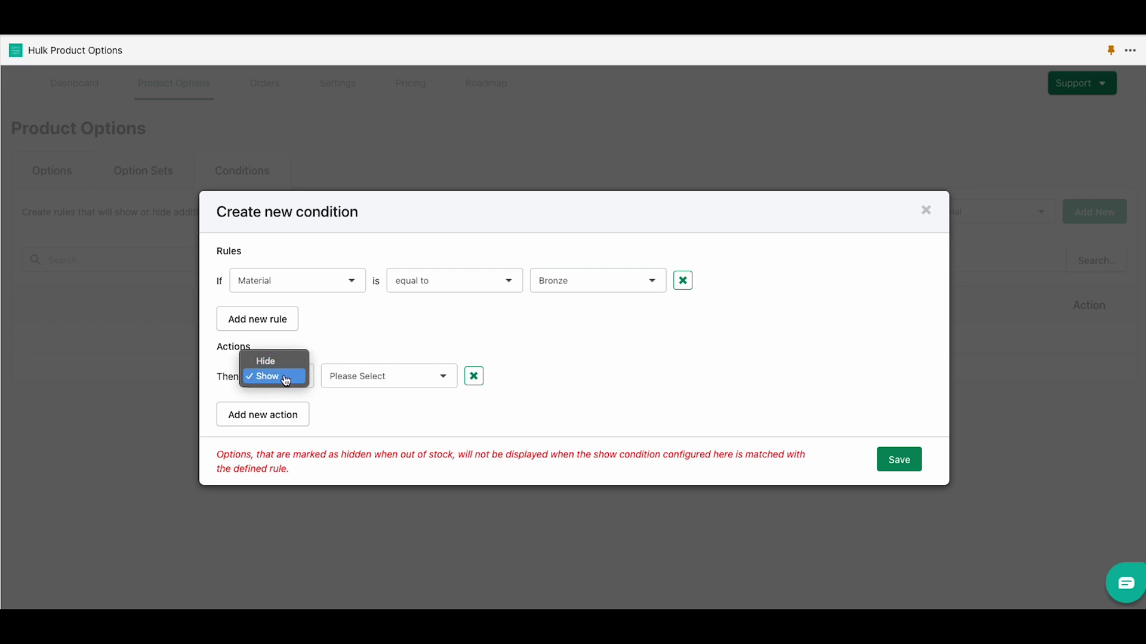
pyautogui.click(286, 380)
pyautogui.click(370, 381)
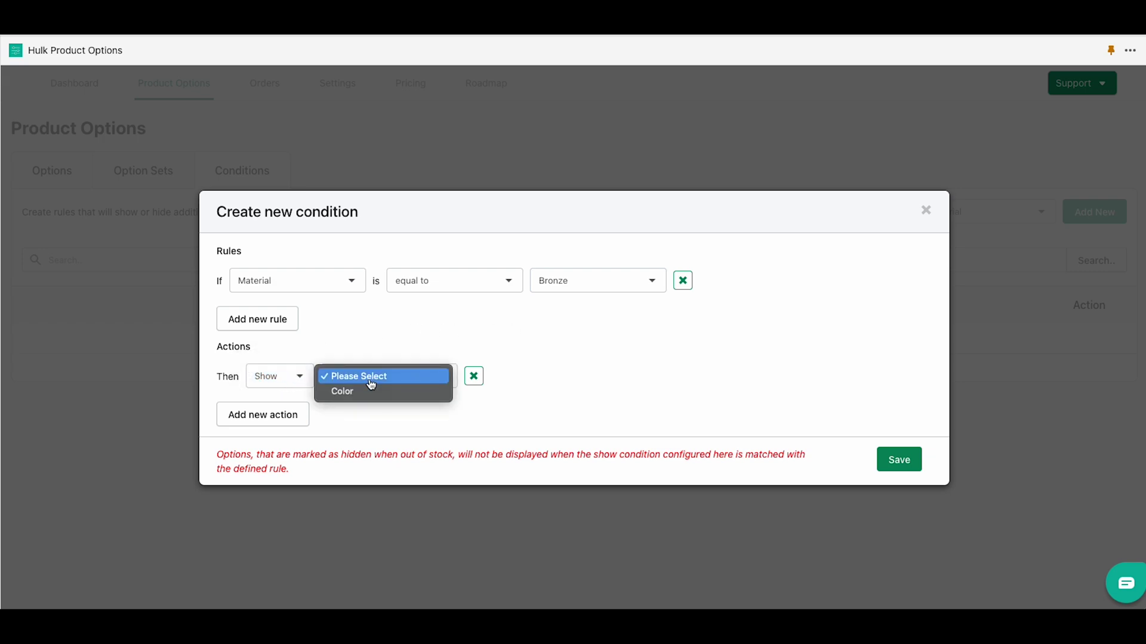
pyautogui.click(371, 393)
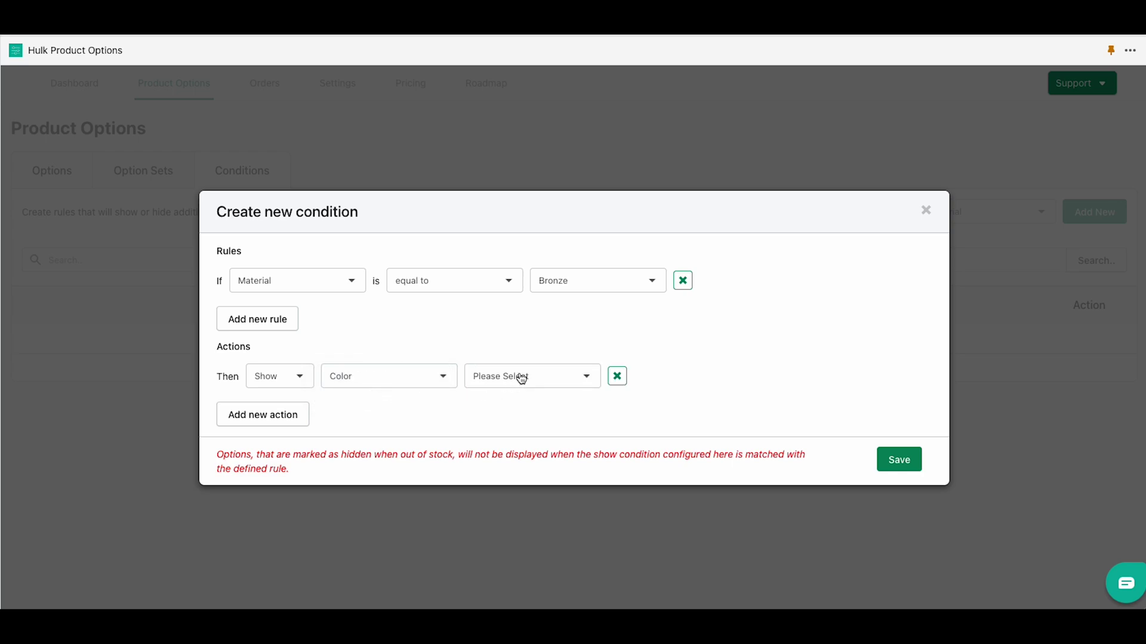
pyautogui.click(521, 378)
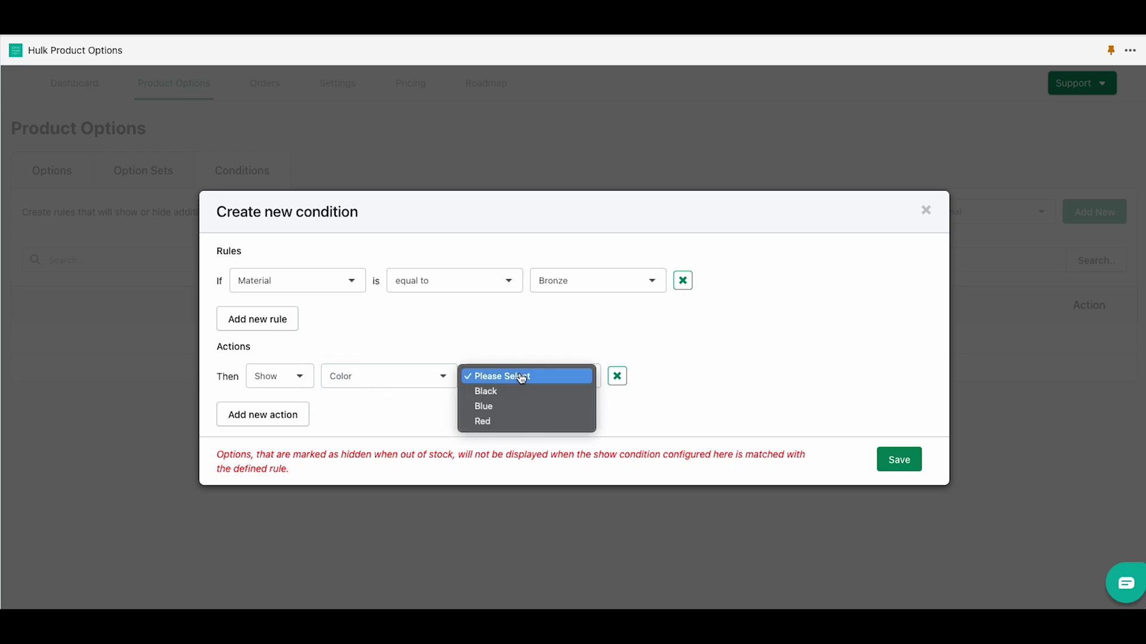
pyautogui.click(491, 422)
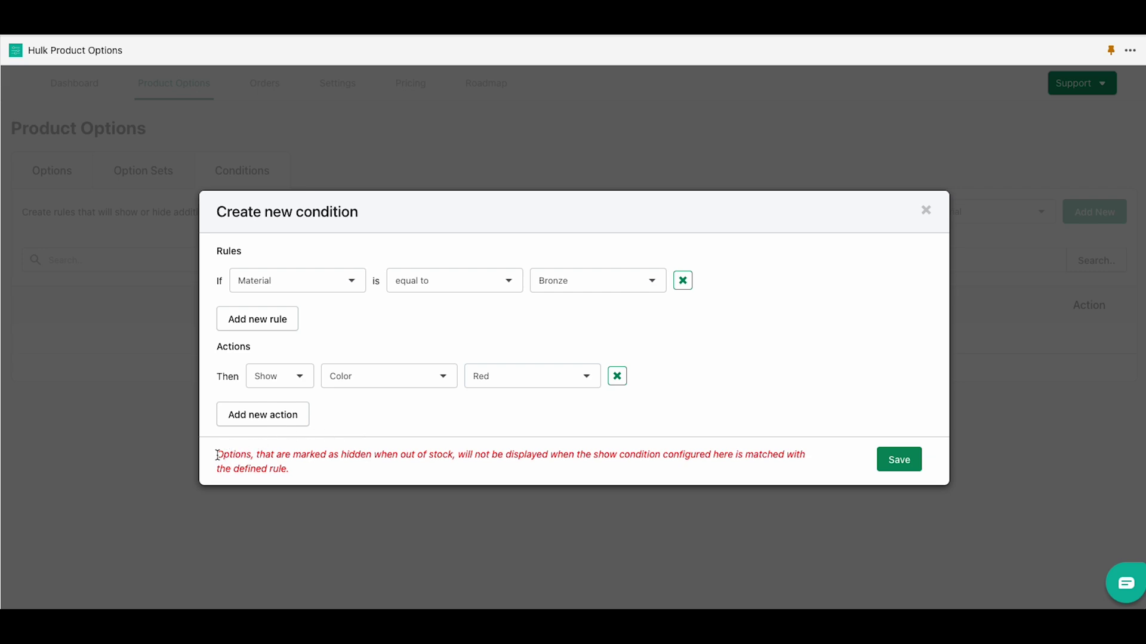
pyautogui.moveTo(217, 455); pyautogui.dragTo(289, 463)
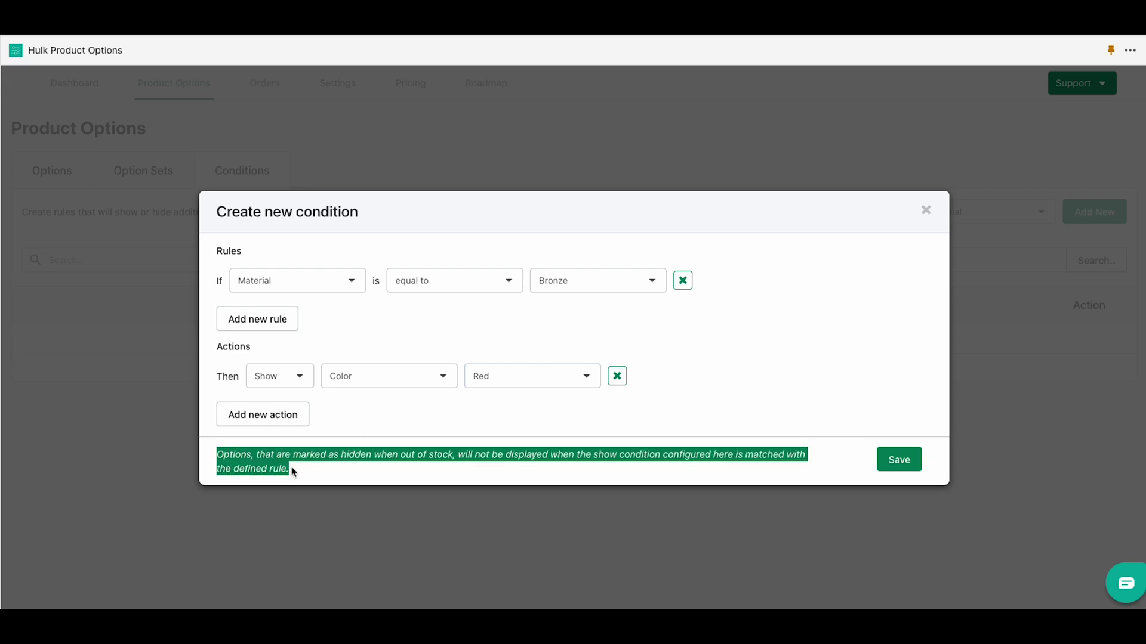
pyautogui.click(305, 469)
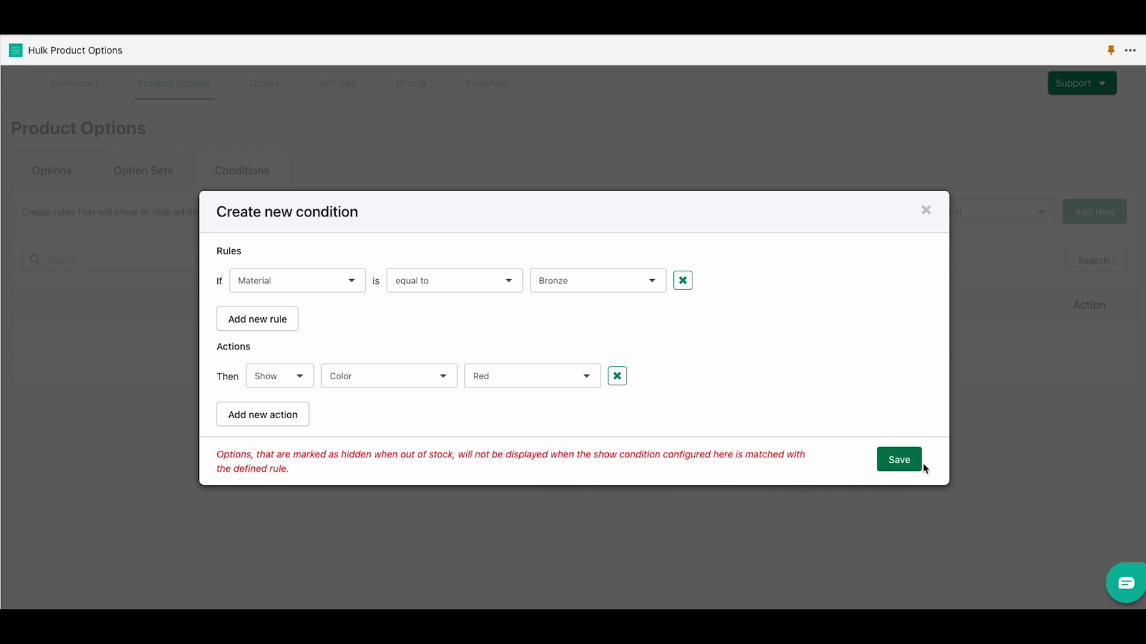
pyautogui.click(892, 470)
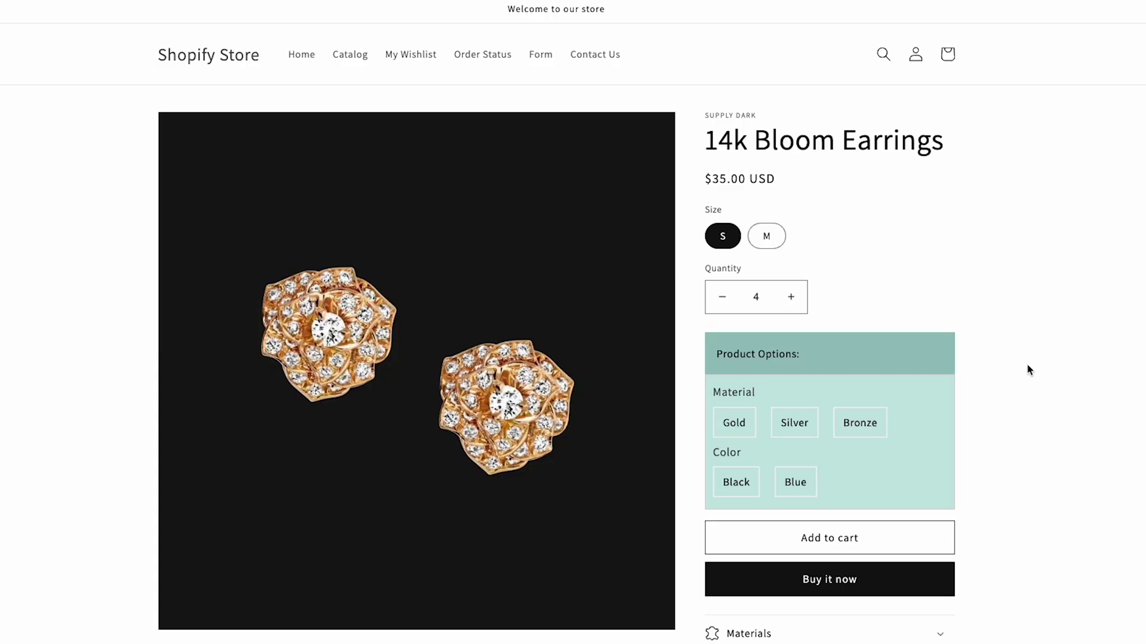
# Check that Bronze reveals Red, then add Gold earrings to the cart
pyautogui.click(865, 431)
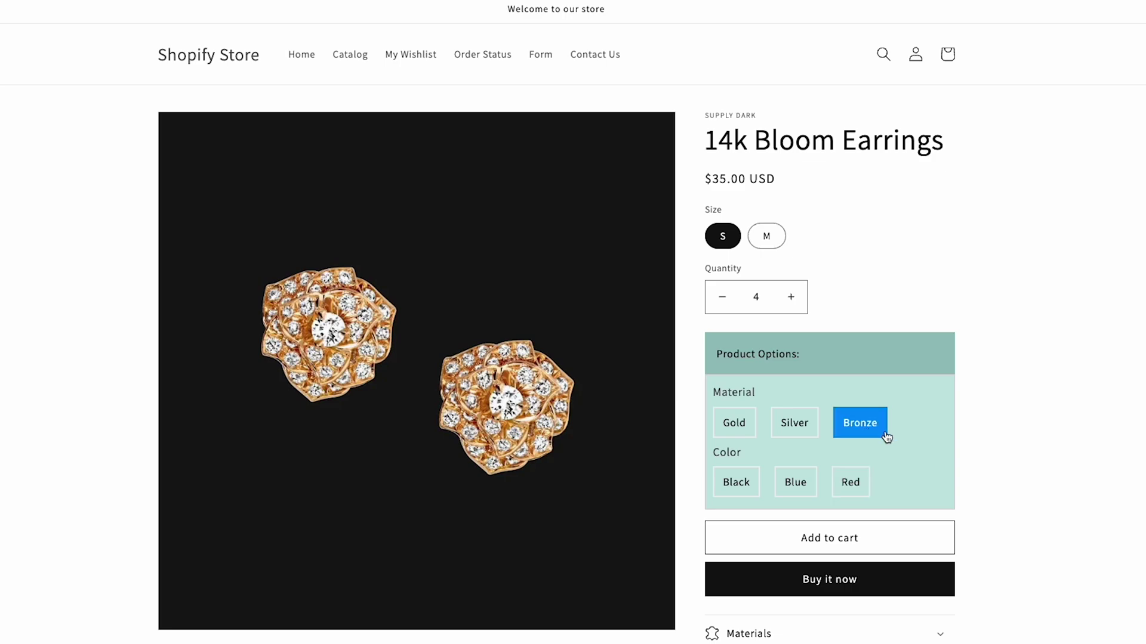
pyautogui.click(855, 491)
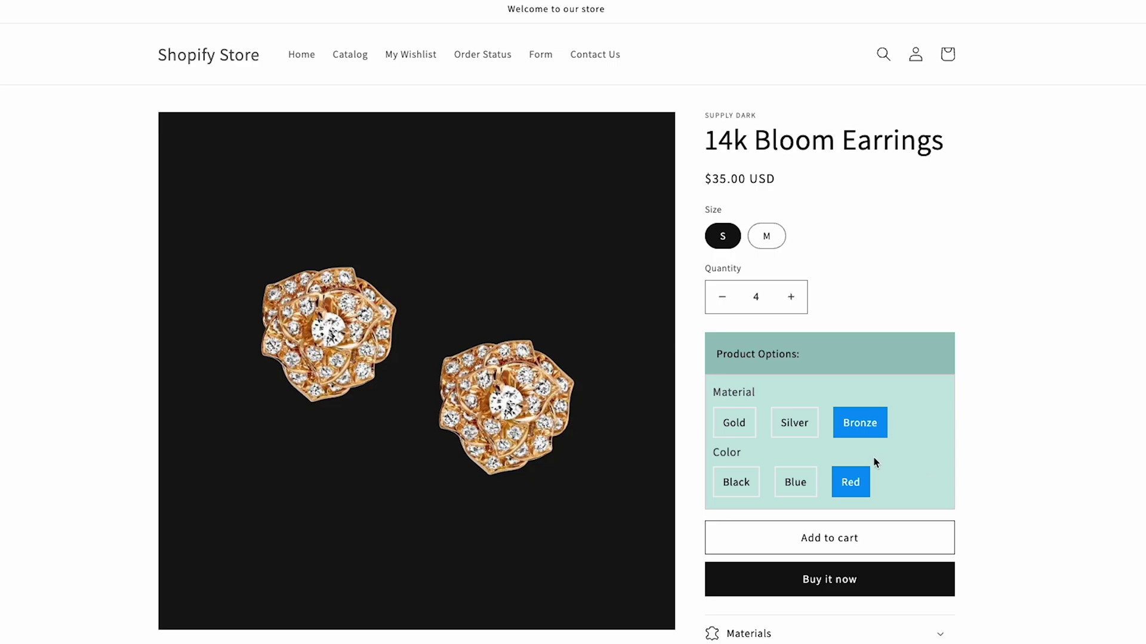
pyautogui.click(737, 432)
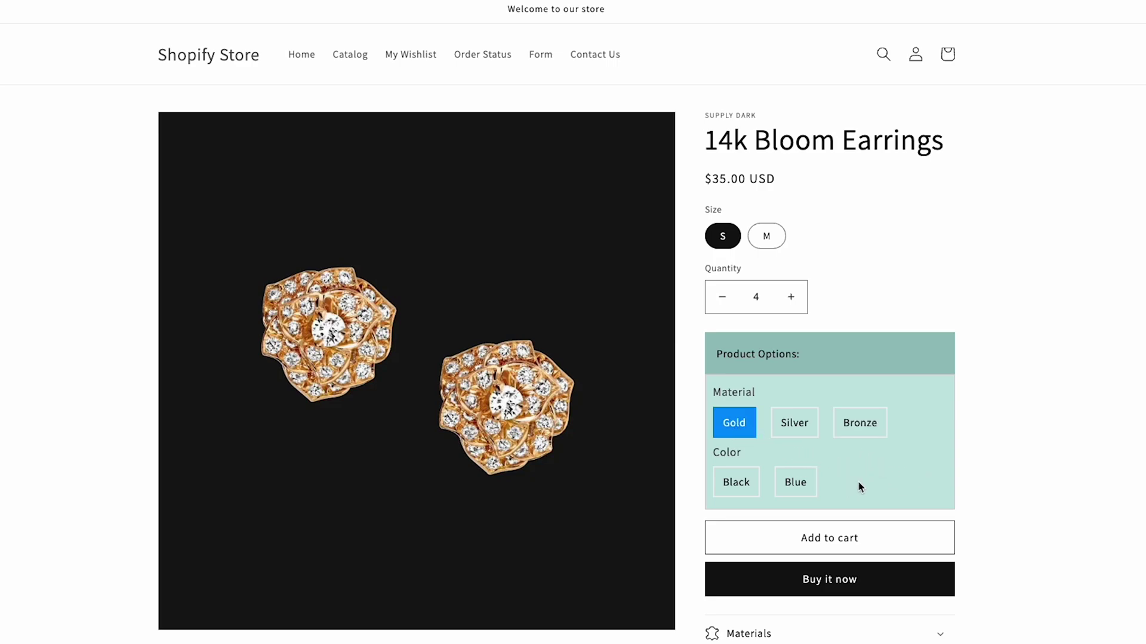
pyautogui.click(722, 305)
pyautogui.click(856, 535)
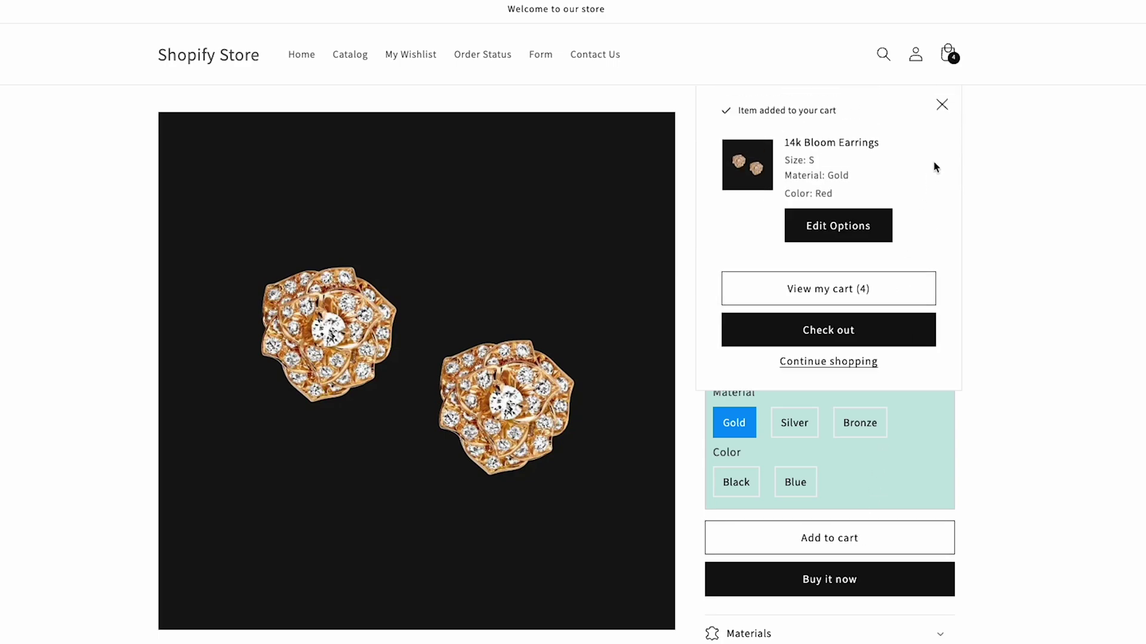
pyautogui.click(941, 105)
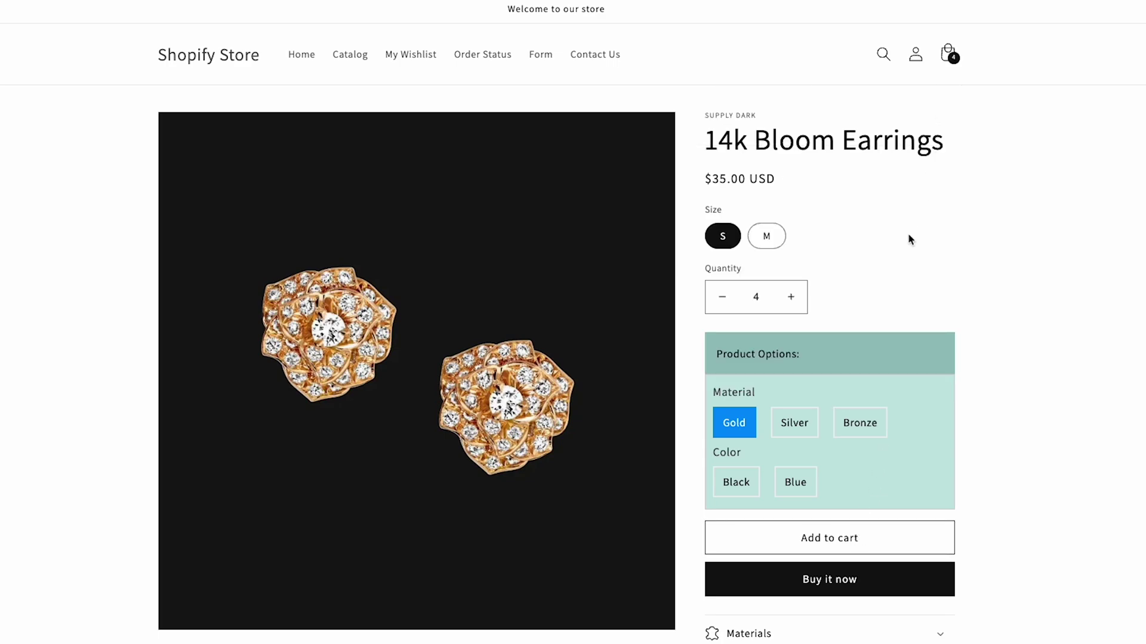
# Select Silver with Black to see the only-3-available stock warning
pyautogui.click(800, 427)
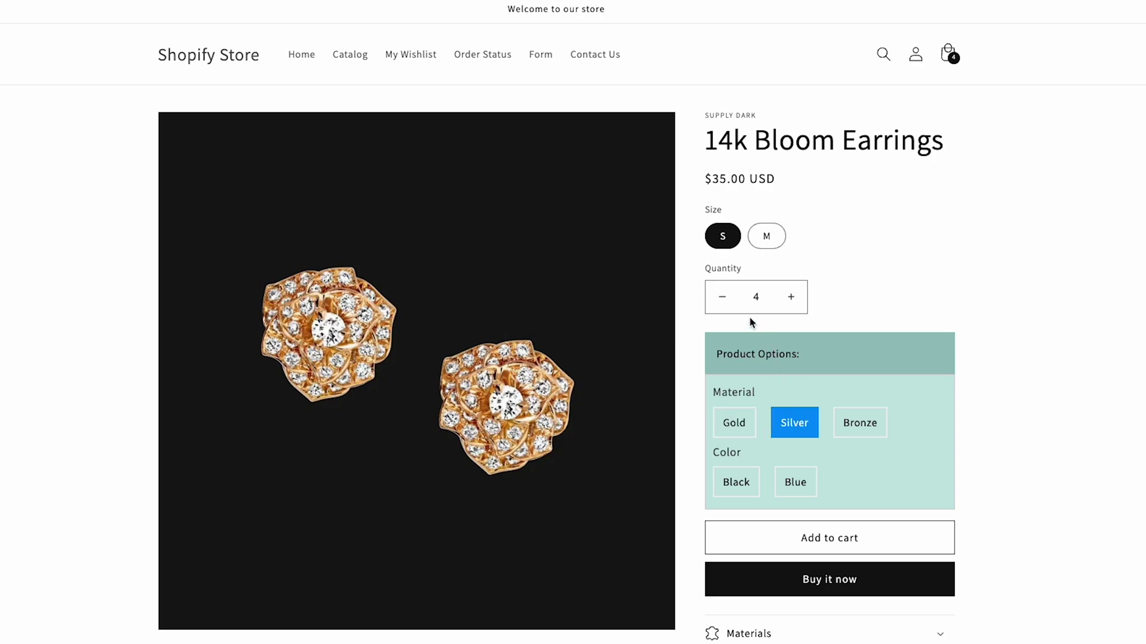
pyautogui.click(745, 491)
pyautogui.click(836, 537)
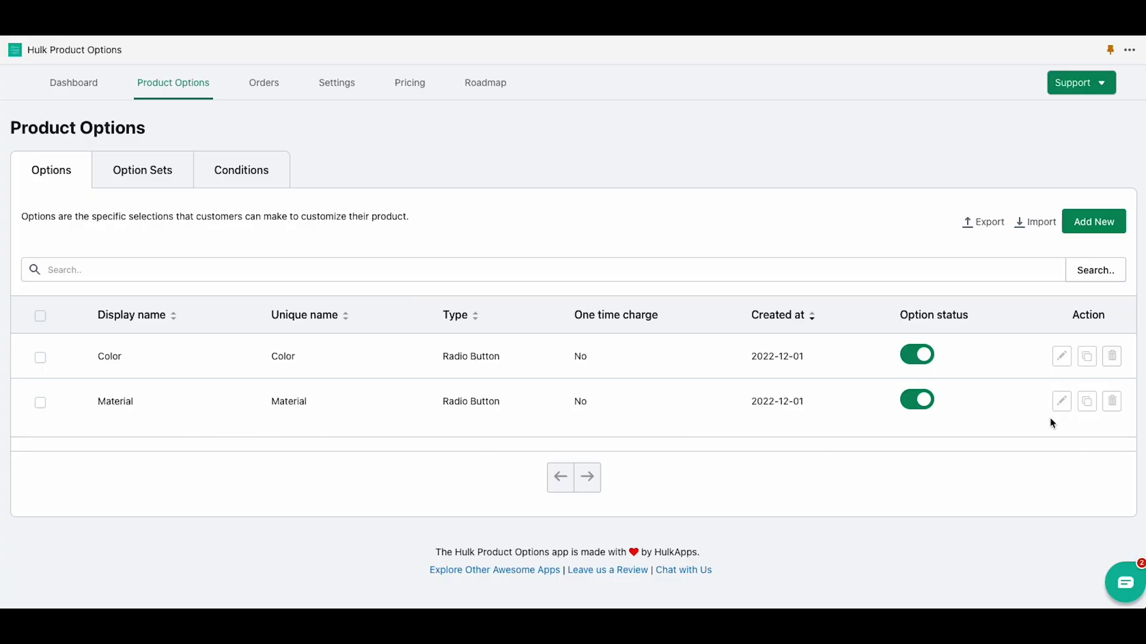
# Edit the Material option's inventory to Gold -3, Silver 1, Bronze 0 and save
pyautogui.click(1061, 401)
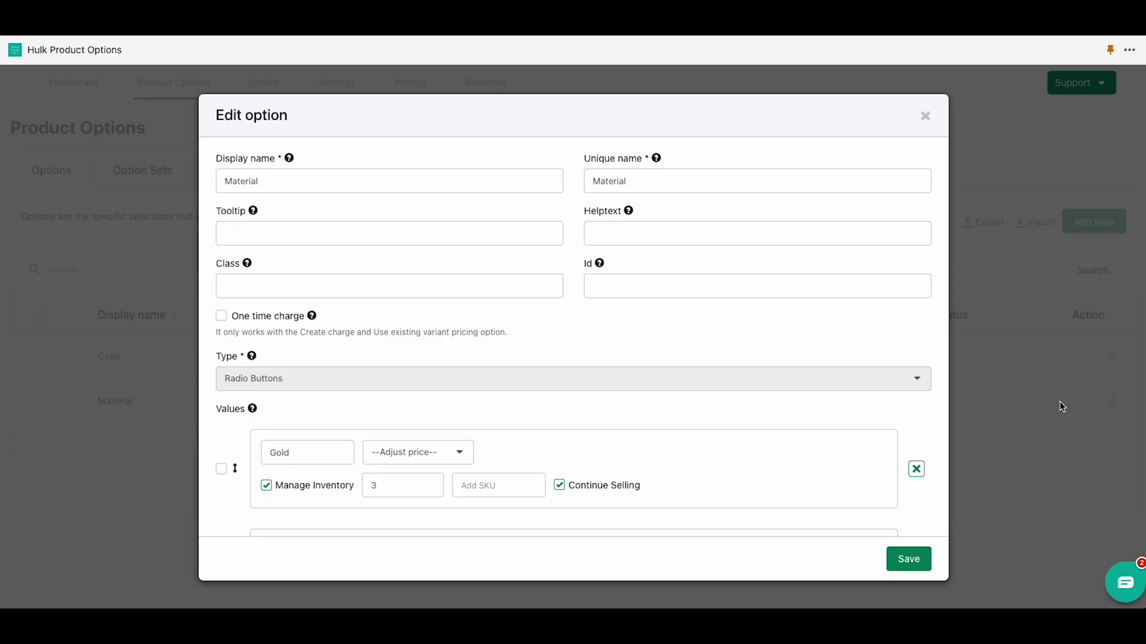
pyautogui.scroll(-4, 701, 428)
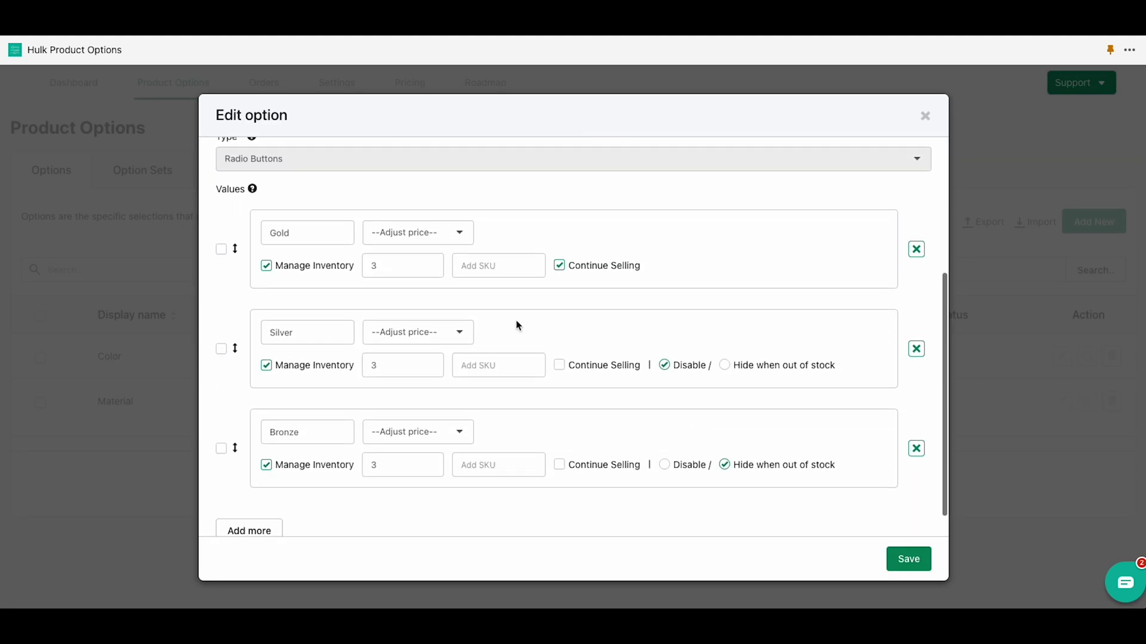
pyautogui.click(430, 269)
pyautogui.click(429, 269)
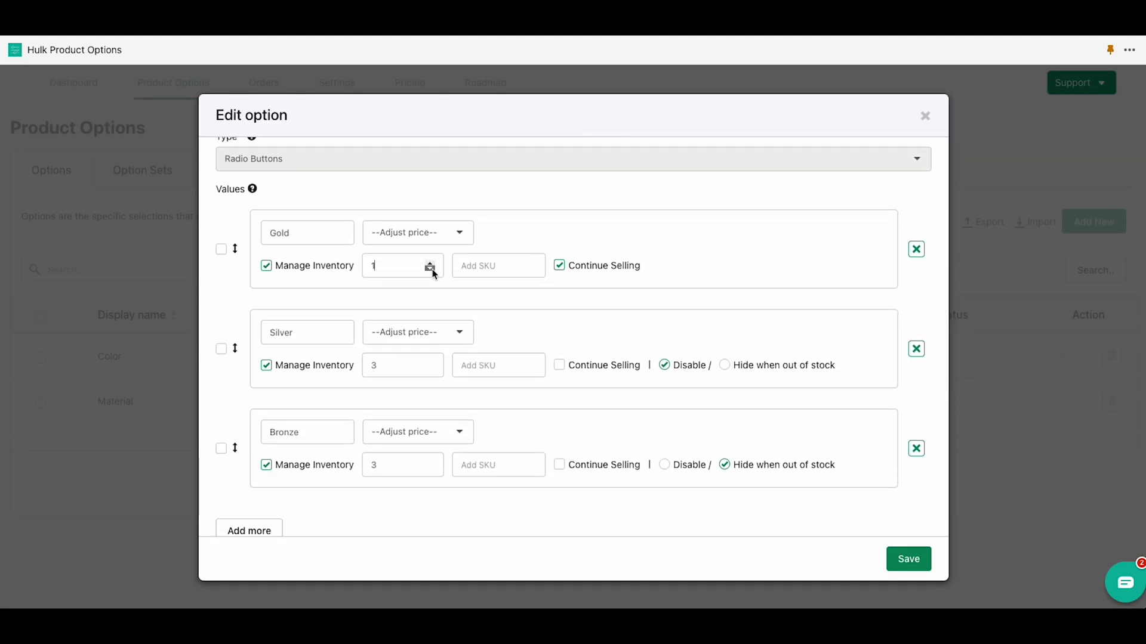
pyautogui.click(429, 269)
pyautogui.click(429, 269)
pyautogui.click(429, 269)
pyautogui.click(430, 269)
pyautogui.click(430, 369)
pyautogui.click(429, 370)
pyautogui.click(431, 470)
pyautogui.click(431, 470)
pyautogui.click(430, 470)
pyautogui.click(902, 565)
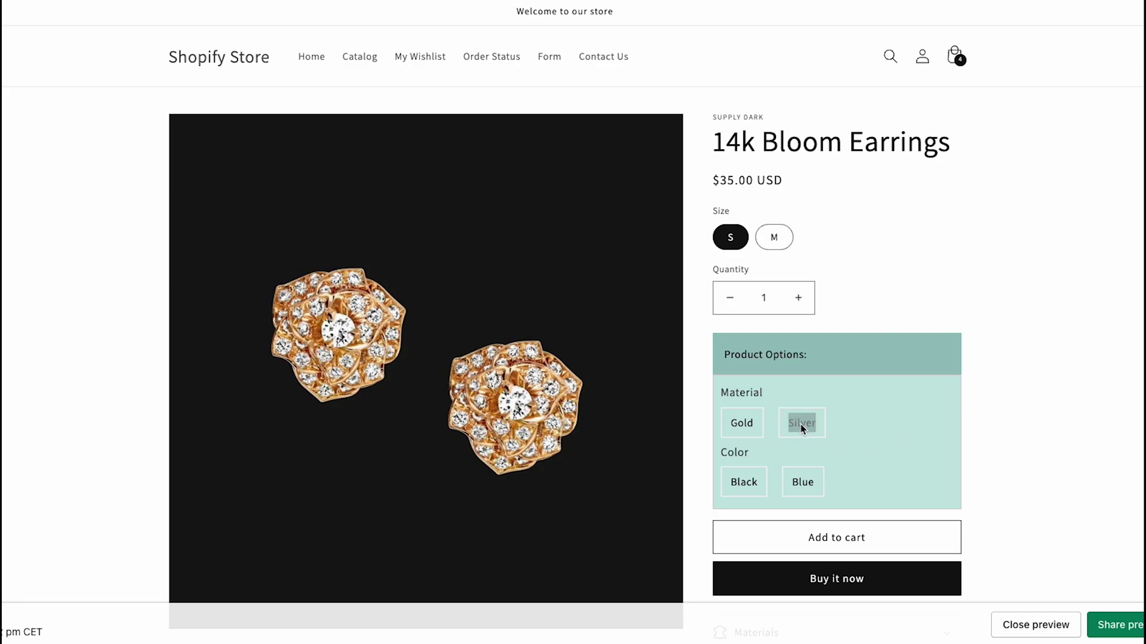
# Choose Gold material with Black colour on the earrings product page
pyautogui.click(749, 429)
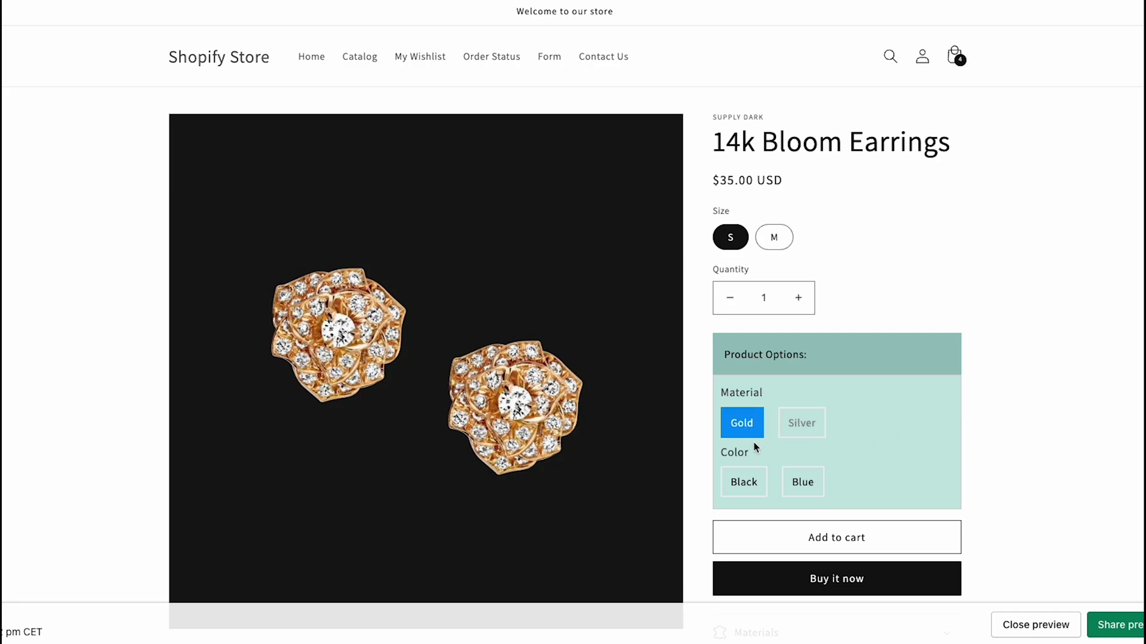
pyautogui.click(746, 483)
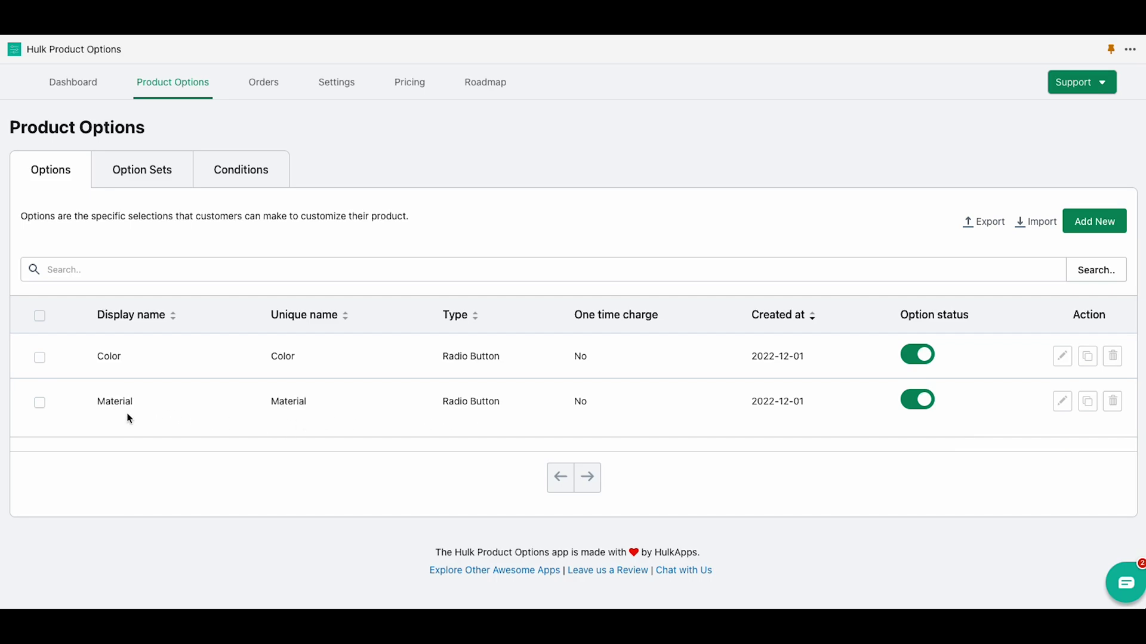
# Enable One time charge on the Material option and save it
pyautogui.click(1061, 403)
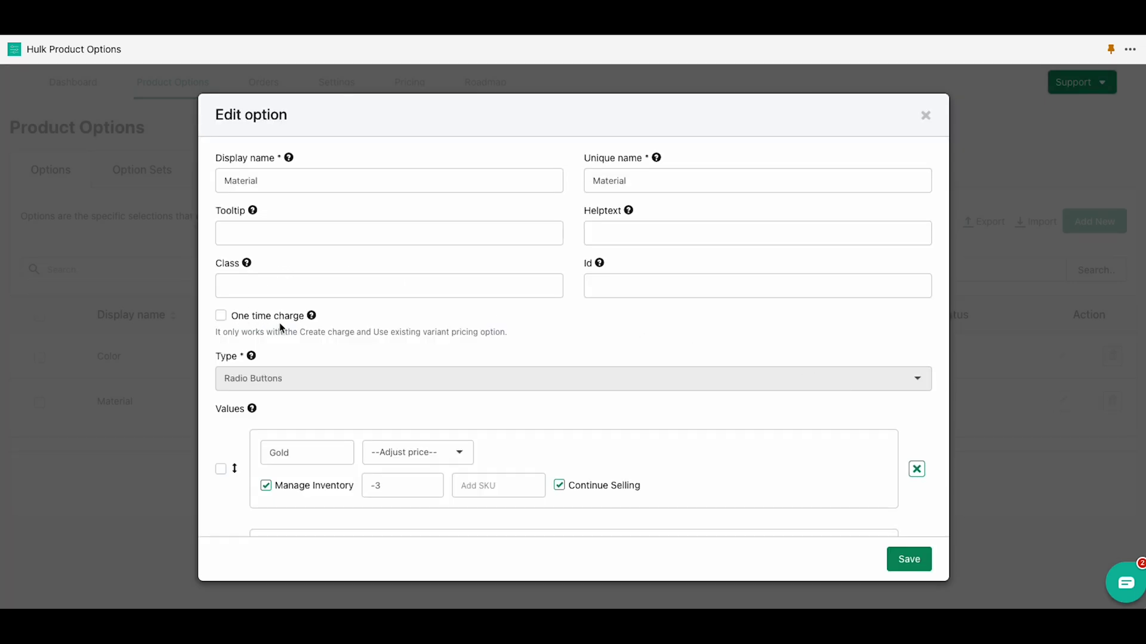
pyautogui.click(222, 318)
pyautogui.moveTo(314, 320)
pyautogui.moveTo(216, 332); pyautogui.dragTo(511, 338)
pyautogui.click(510, 334)
pyautogui.click(909, 560)
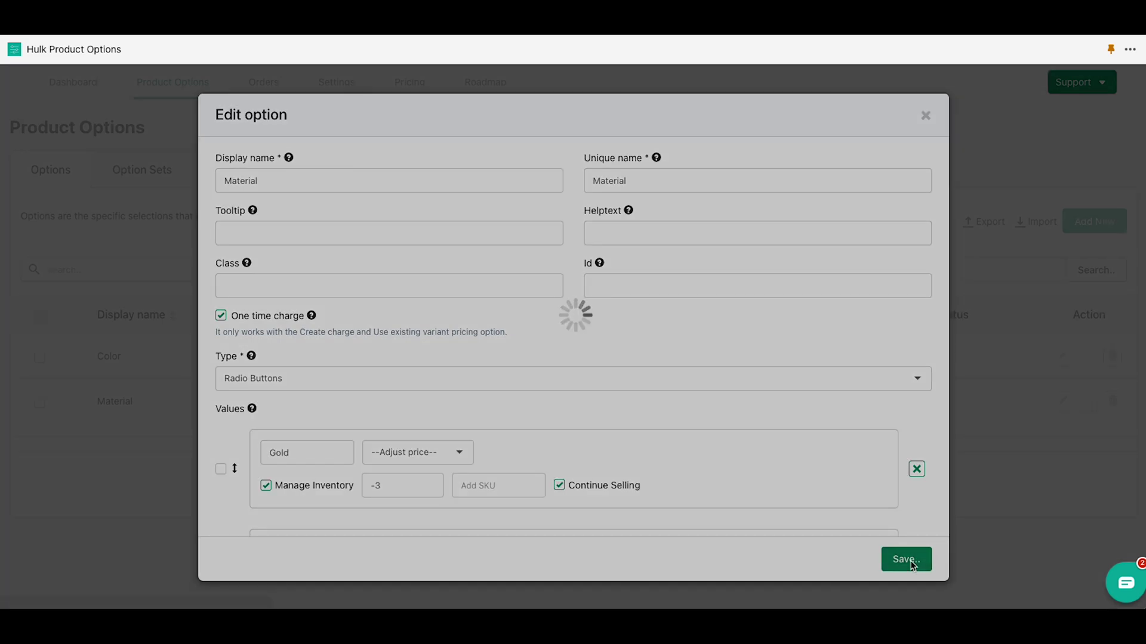